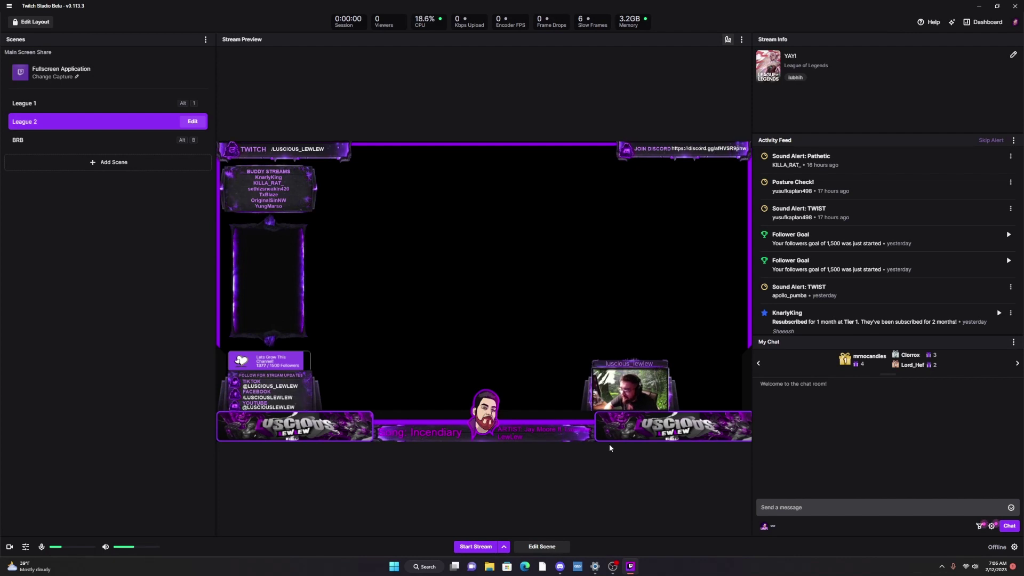
# Try editing the stream info: remove the tag, replace the title YAY! with 'T', and save
pyautogui.click(491, 548)
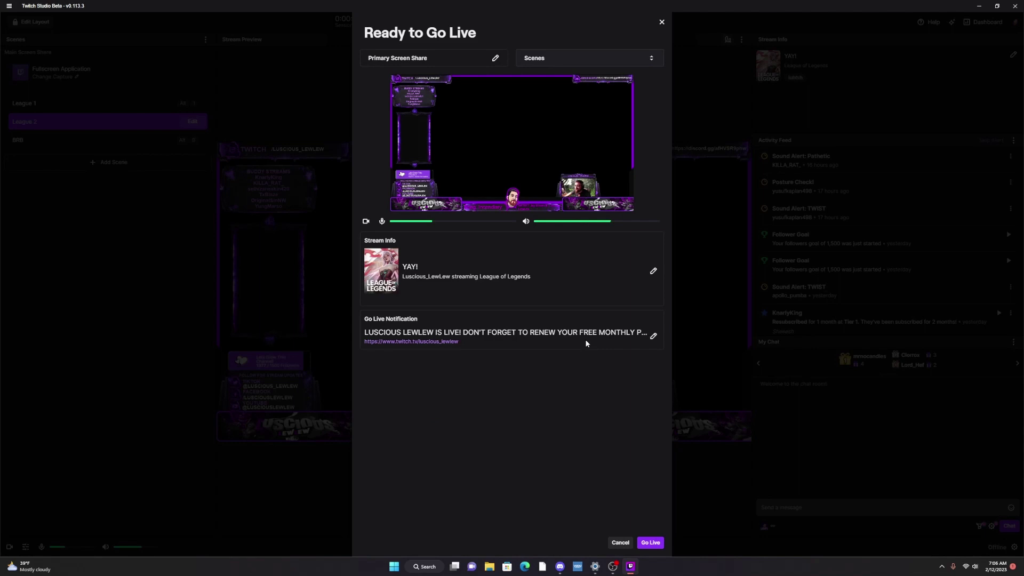
pyautogui.click(652, 273)
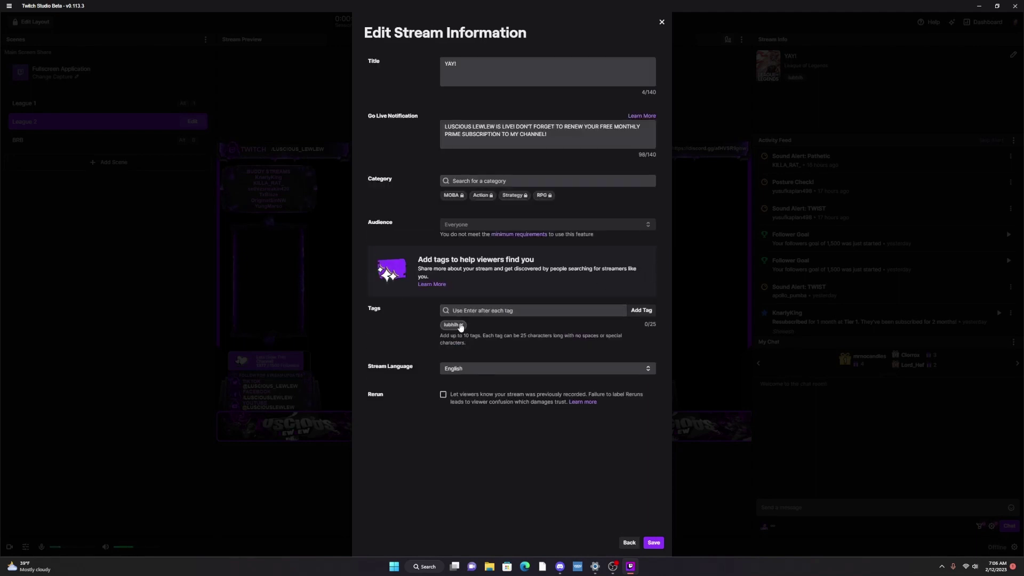
pyautogui.click(462, 326)
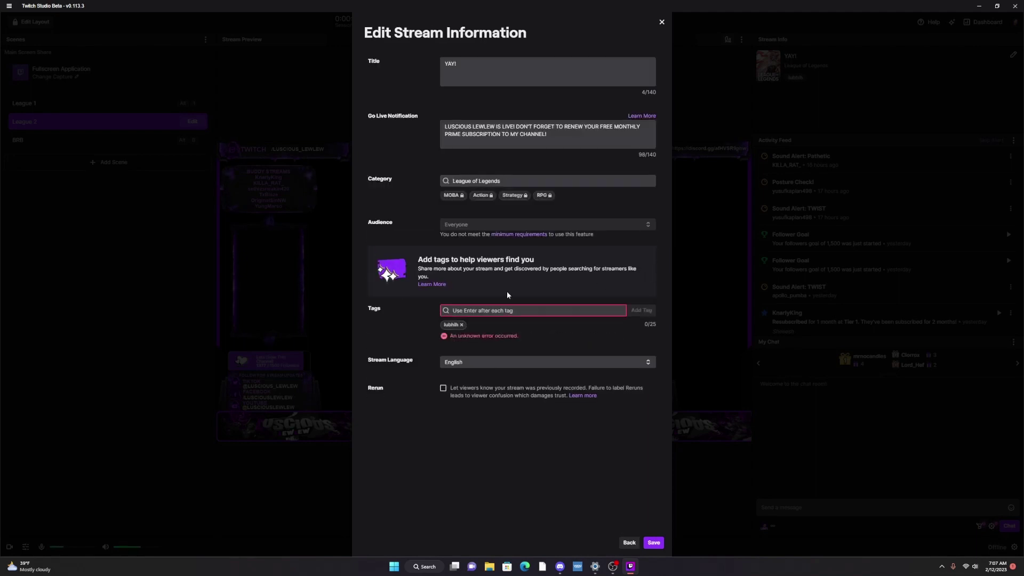
pyautogui.moveTo(472, 74); pyautogui.dragTo(431, 71)
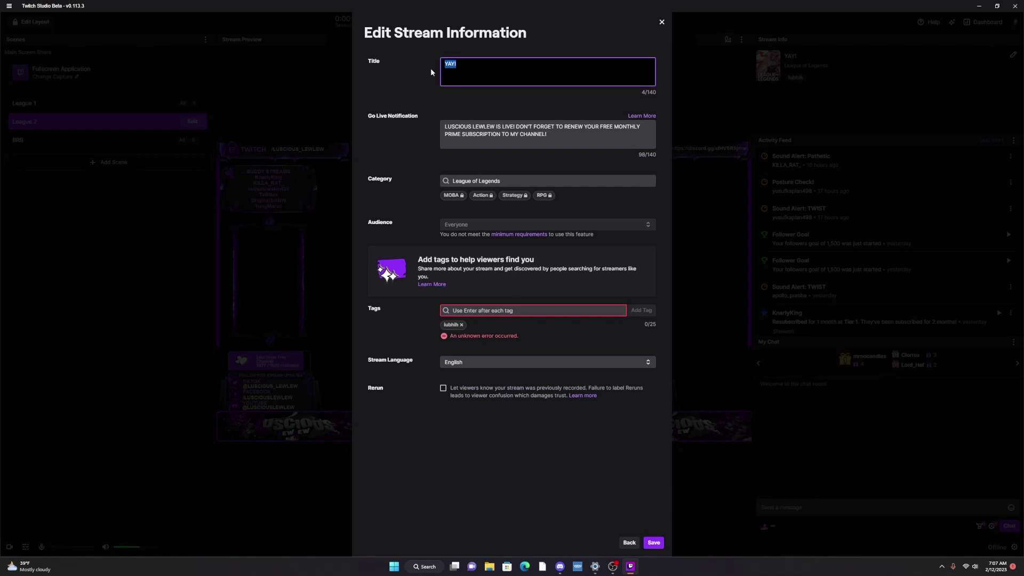
pyautogui.write('TEST')
pyautogui.click(653, 542)
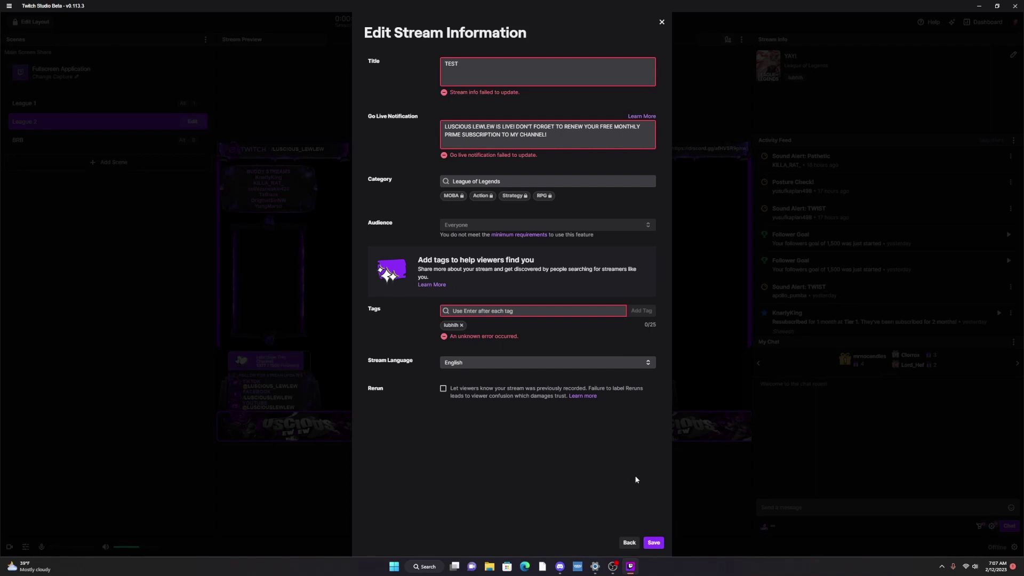
pyautogui.click(634, 543)
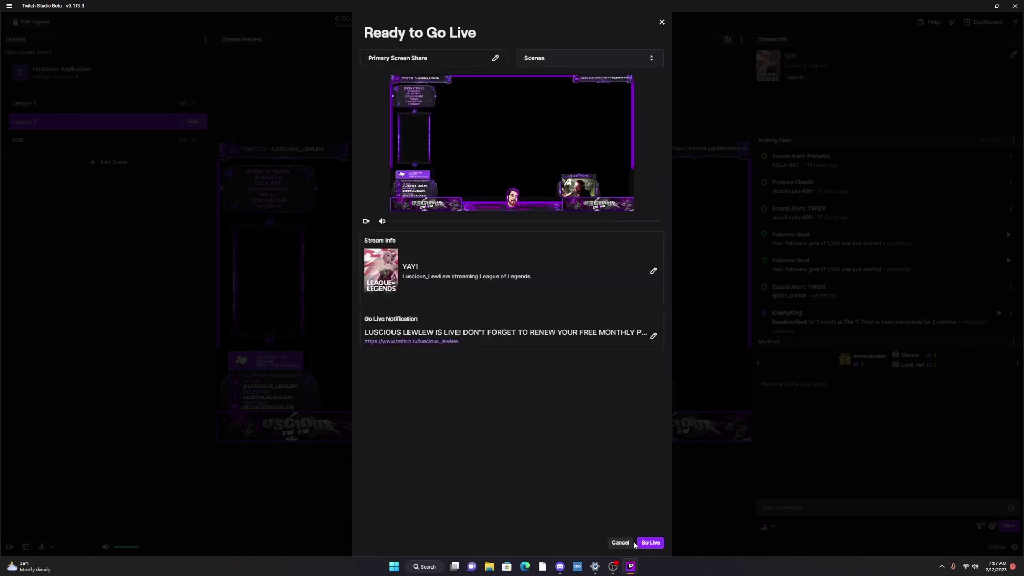
pyautogui.click(627, 542)
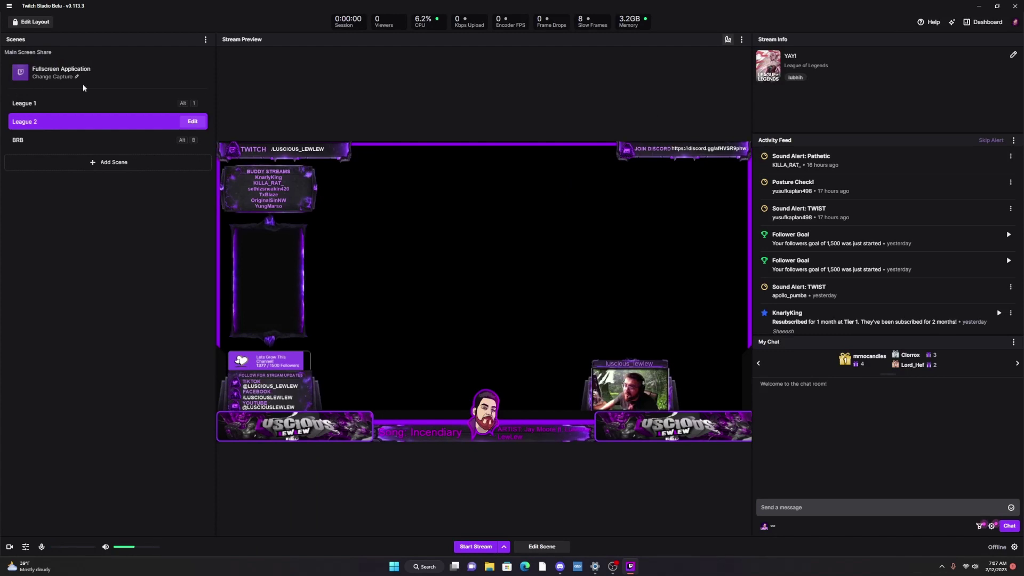
# Switch to League 1, then League 2, close Twitch Studio and minimize OBS
pyautogui.click(143, 103)
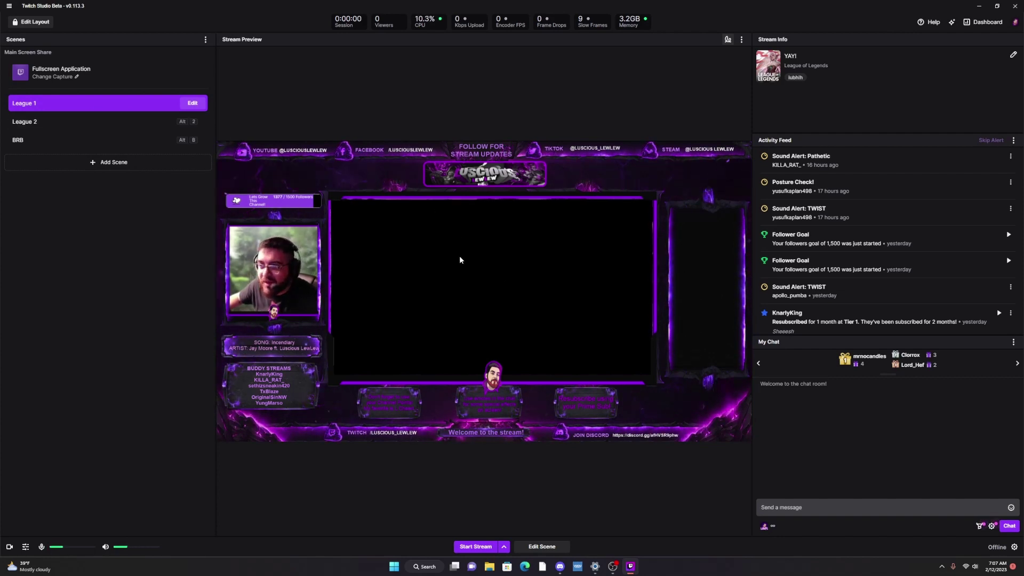
pyautogui.click(95, 124)
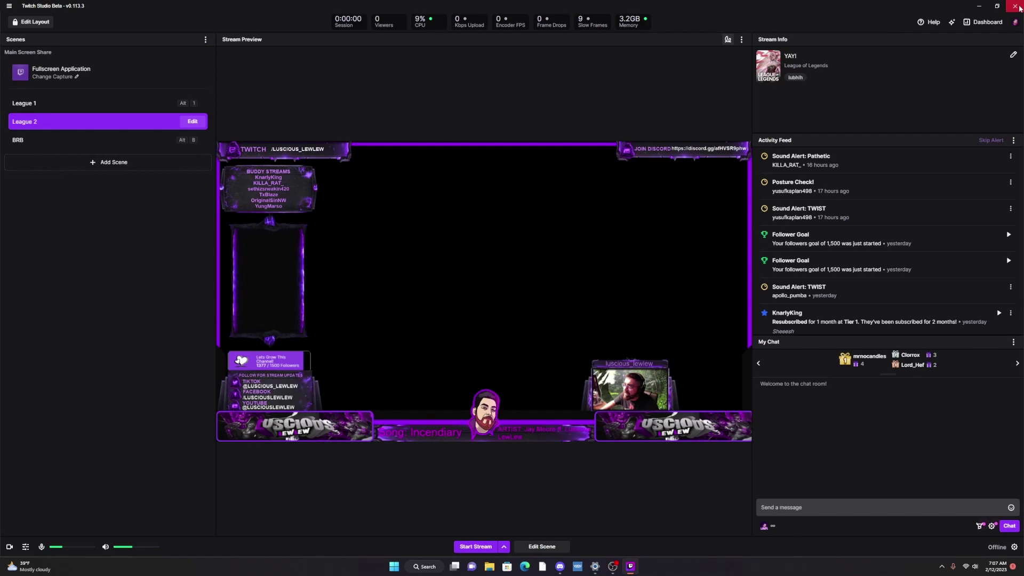
pyautogui.click(1016, 6)
pyautogui.click(985, 5)
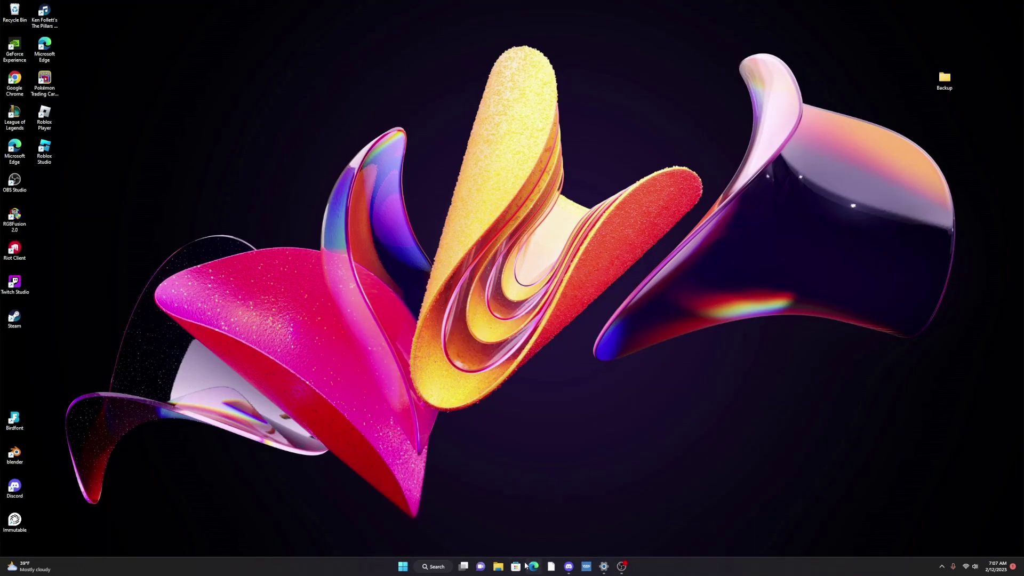
# Browse File Explorer to AppData > Roaming and select the Twitch Studio folder
pyautogui.click(495, 565)
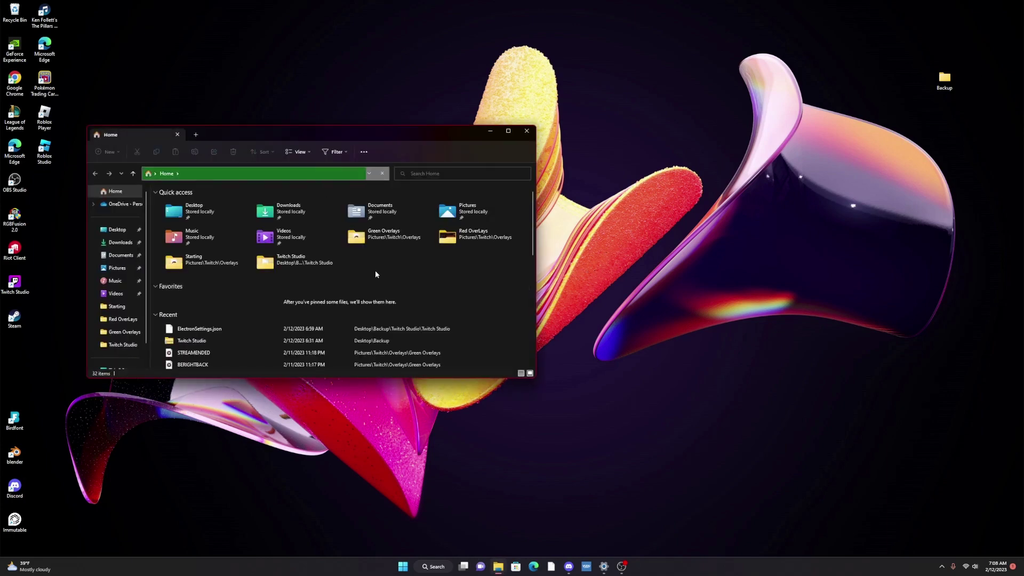
pyautogui.click(369, 175)
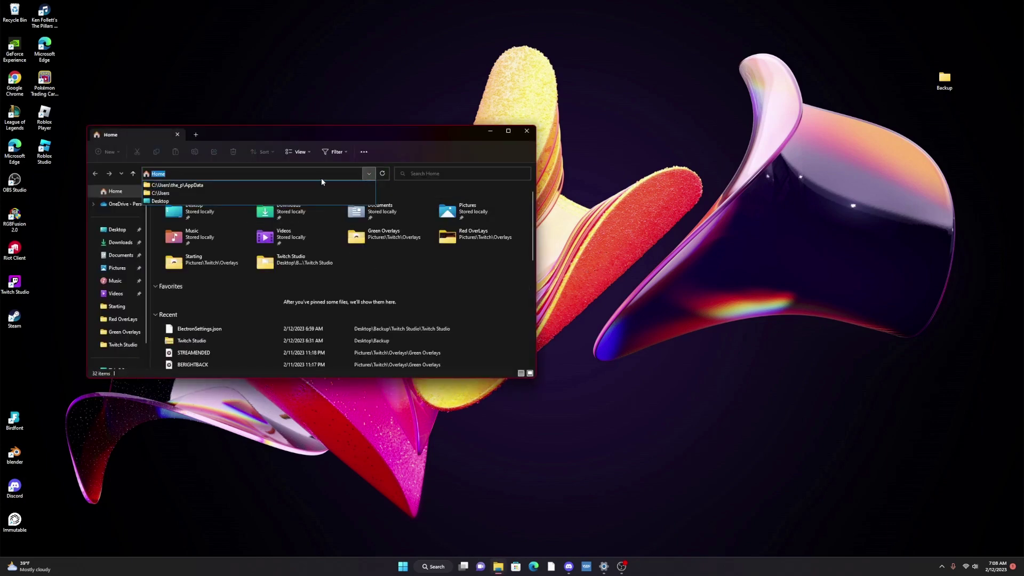
pyautogui.click(296, 184)
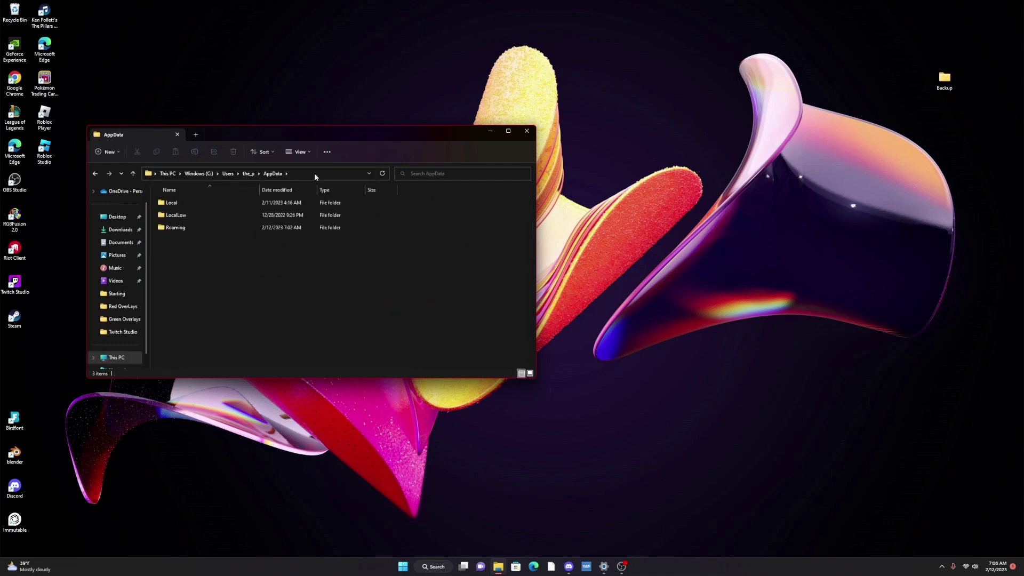
pyautogui.click(315, 173)
pyautogui.click(316, 174)
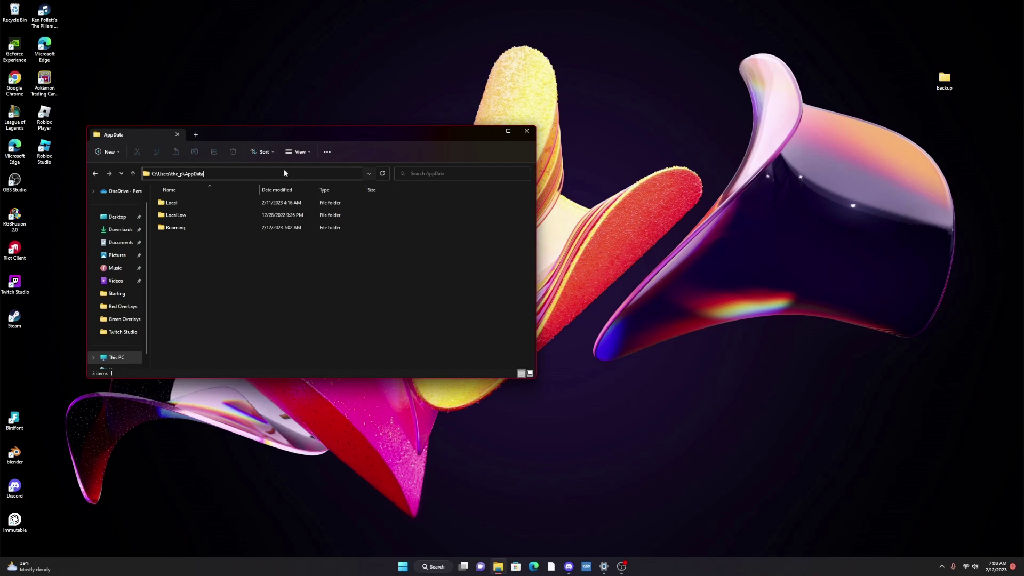
pyautogui.doubleClick(226, 229)
pyautogui.scroll(-6, 240, 267)
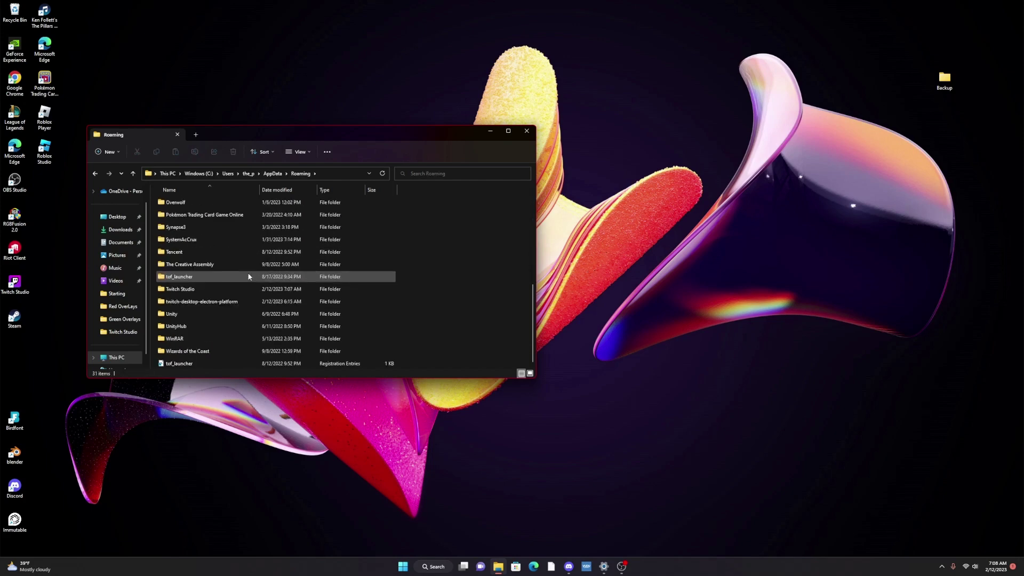
pyautogui.click(220, 289)
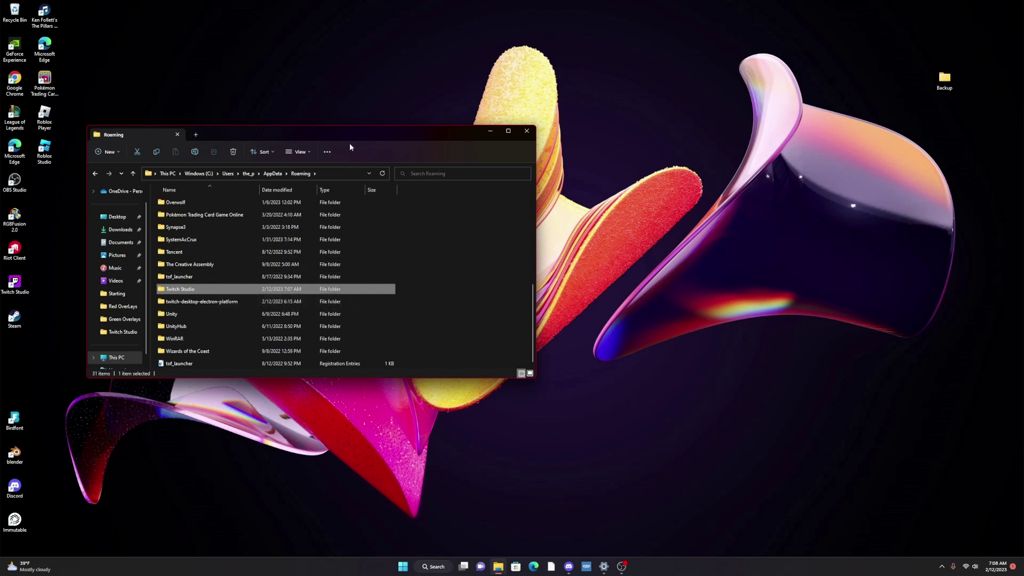
# Open the desktop Backup > Twitch Studio > Twitch Studio folder on the right, then close the Roaming window
pyautogui.moveTo(351, 138); pyautogui.dragTo(309, 106)
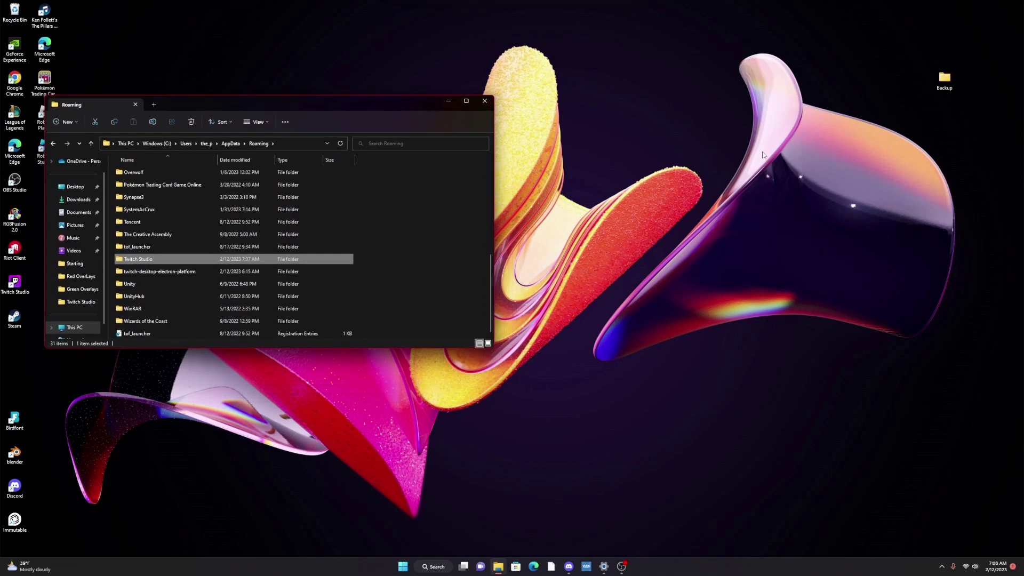
pyautogui.doubleClick(944, 78)
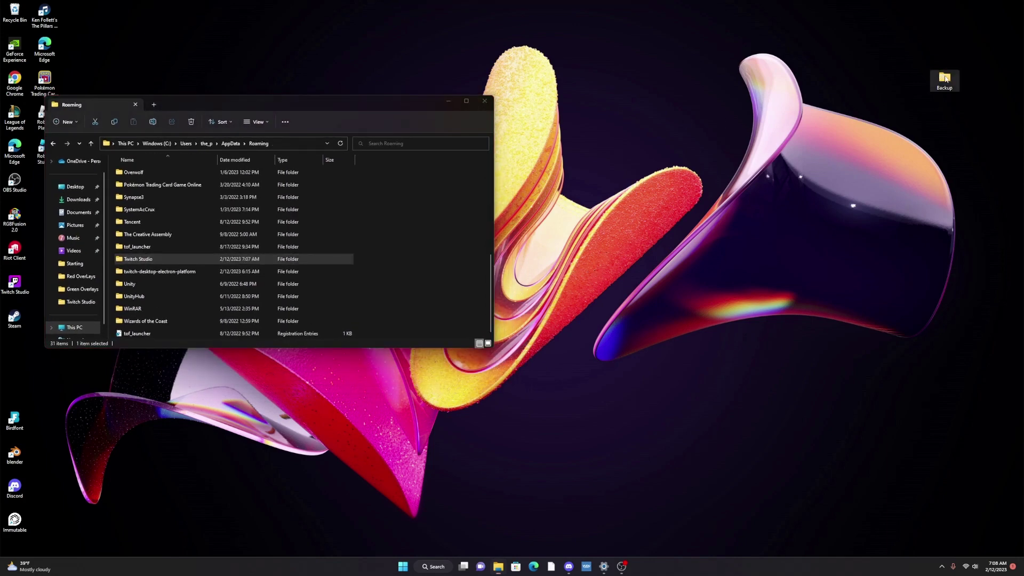
pyautogui.moveTo(413, 115); pyautogui.dragTo(863, 105)
pyautogui.click(627, 176)
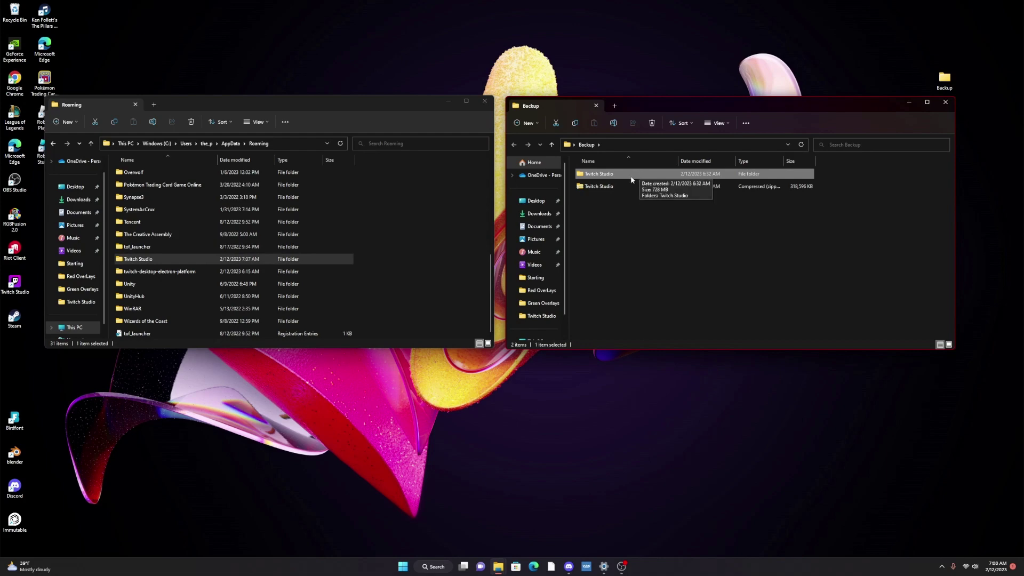
pyautogui.moveTo(623, 187)
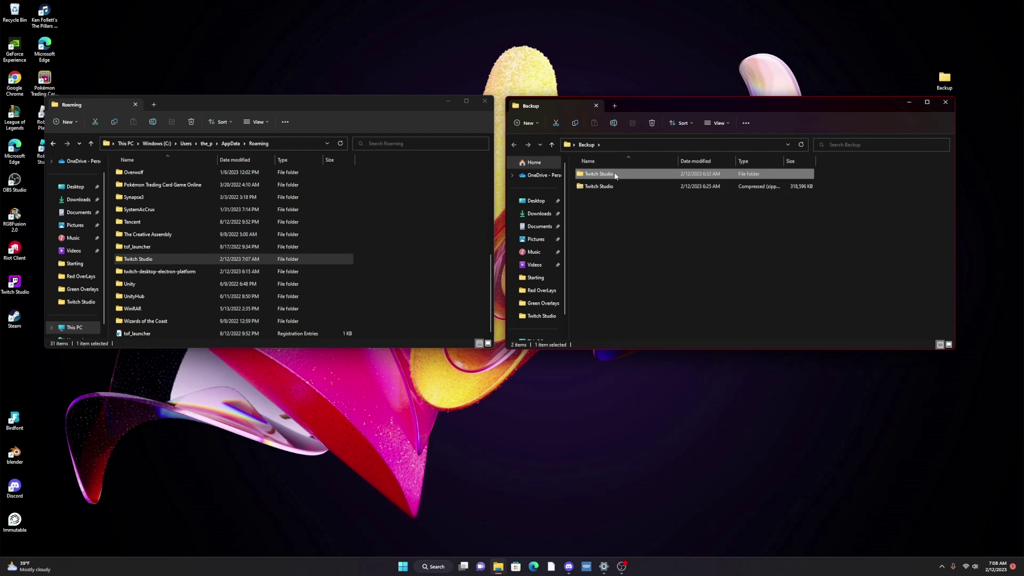
pyautogui.doubleClick(609, 176)
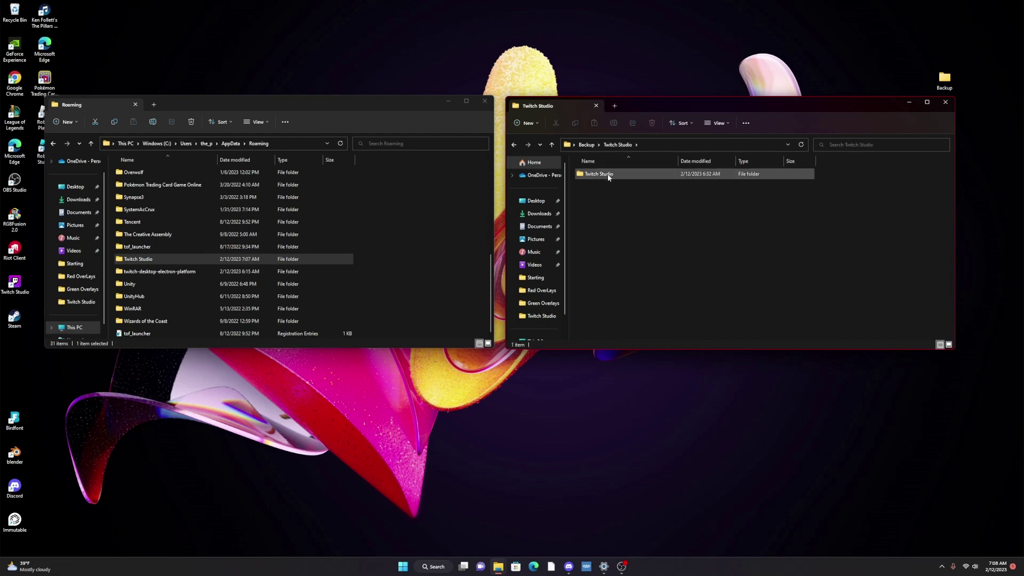
pyautogui.doubleClick(613, 177)
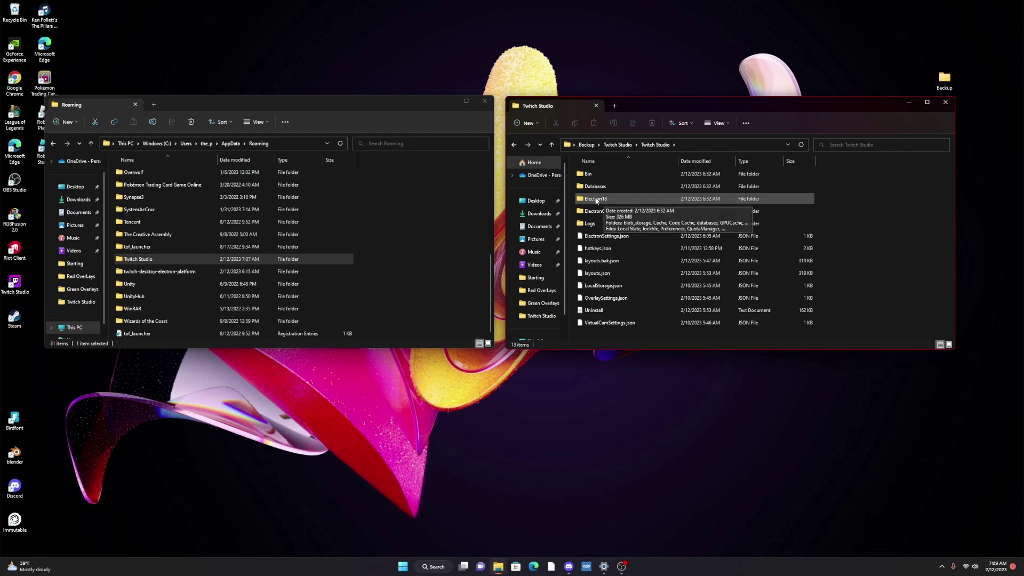
pyautogui.click(603, 199)
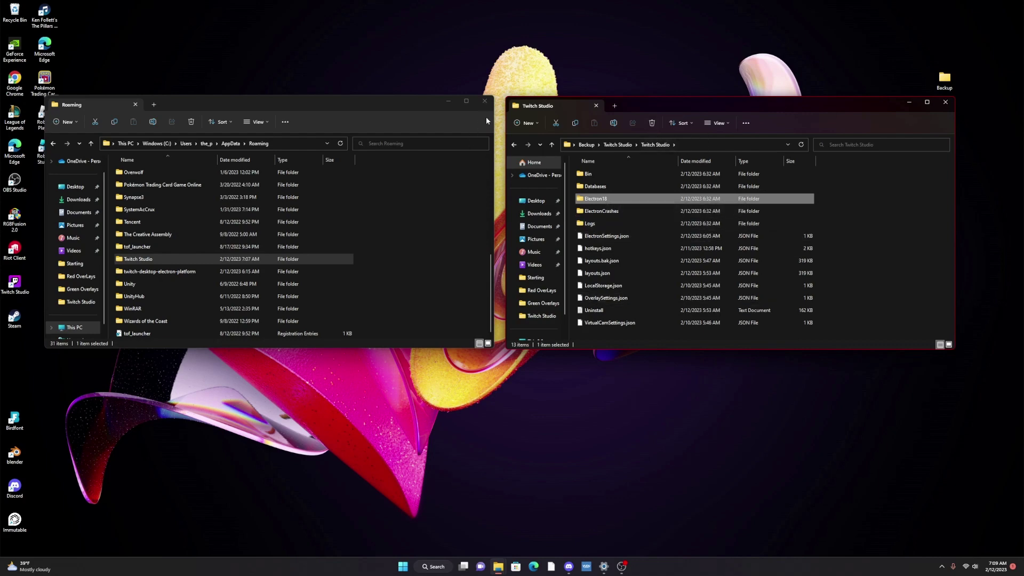
pyautogui.click(485, 102)
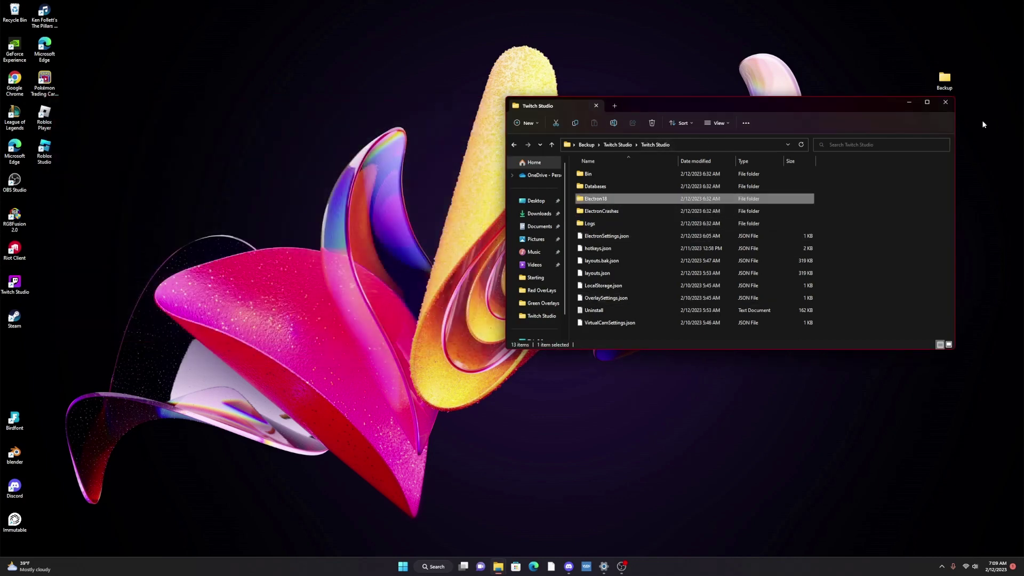
# Uninstall Twitch Studio from Installed apps, deleting its data, then minimize Settings
pyautogui.click(946, 103)
pyautogui.click(604, 567)
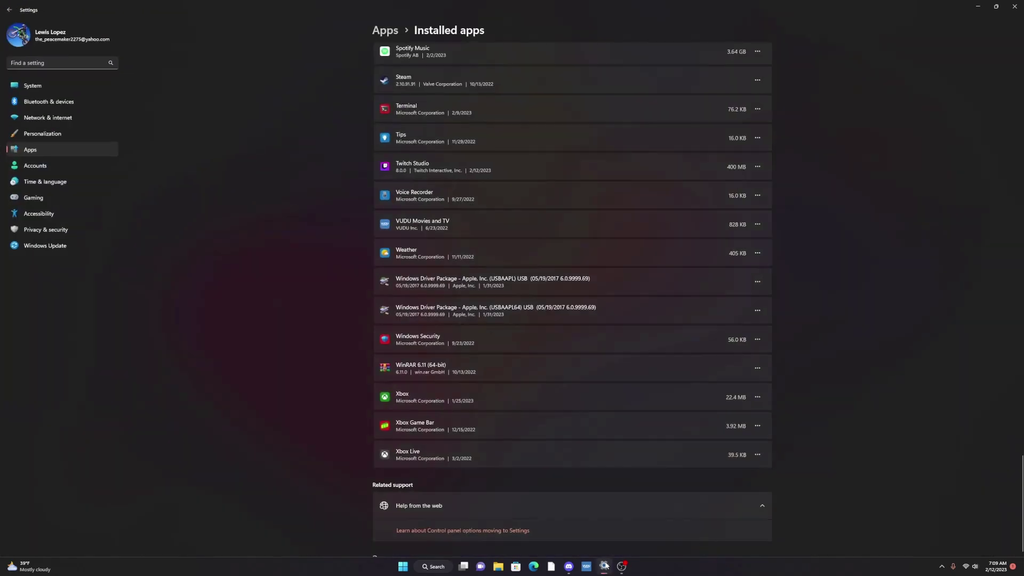
pyautogui.click(758, 167)
pyautogui.click(675, 197)
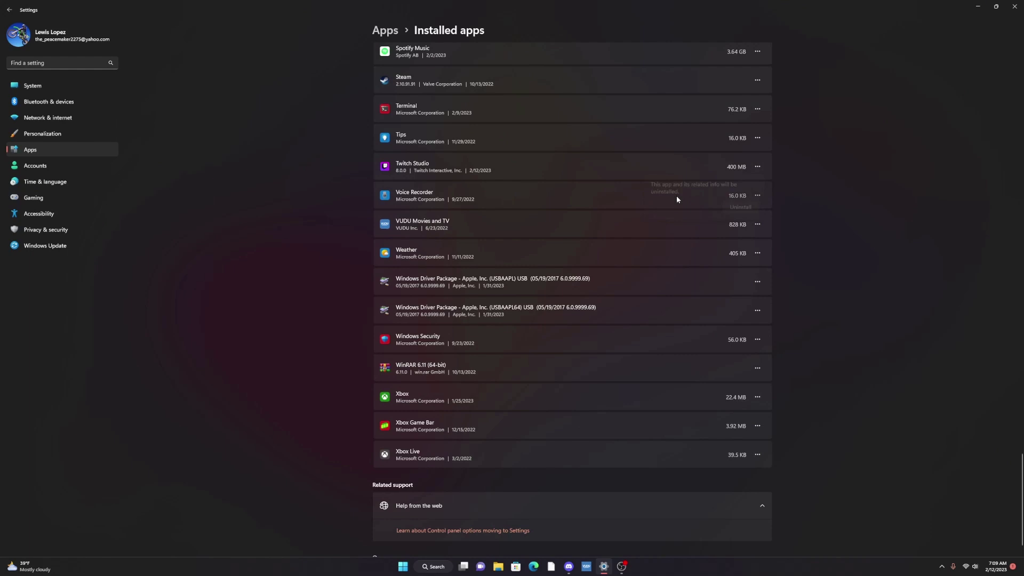
pyautogui.click(734, 211)
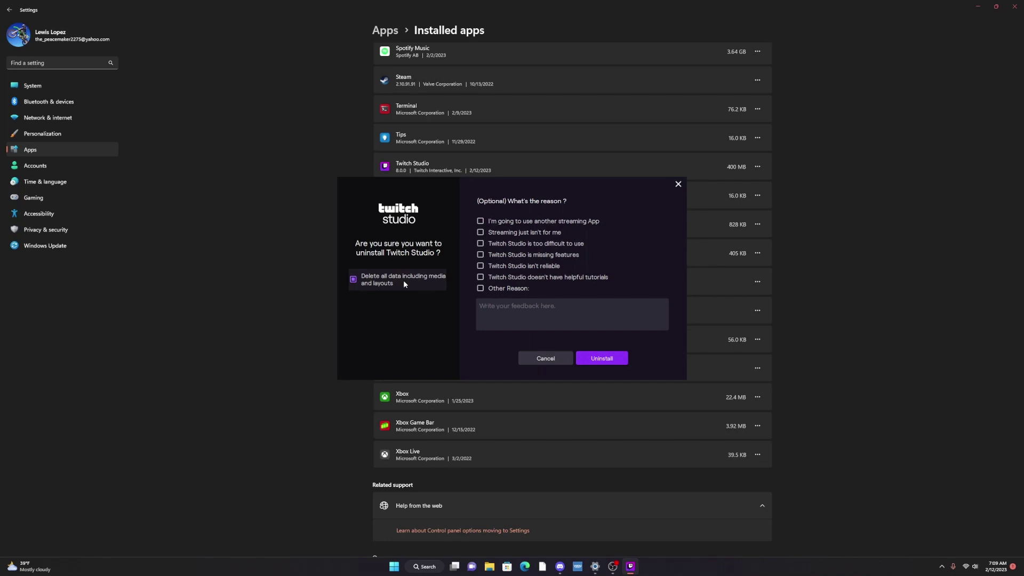
pyautogui.click(600, 358)
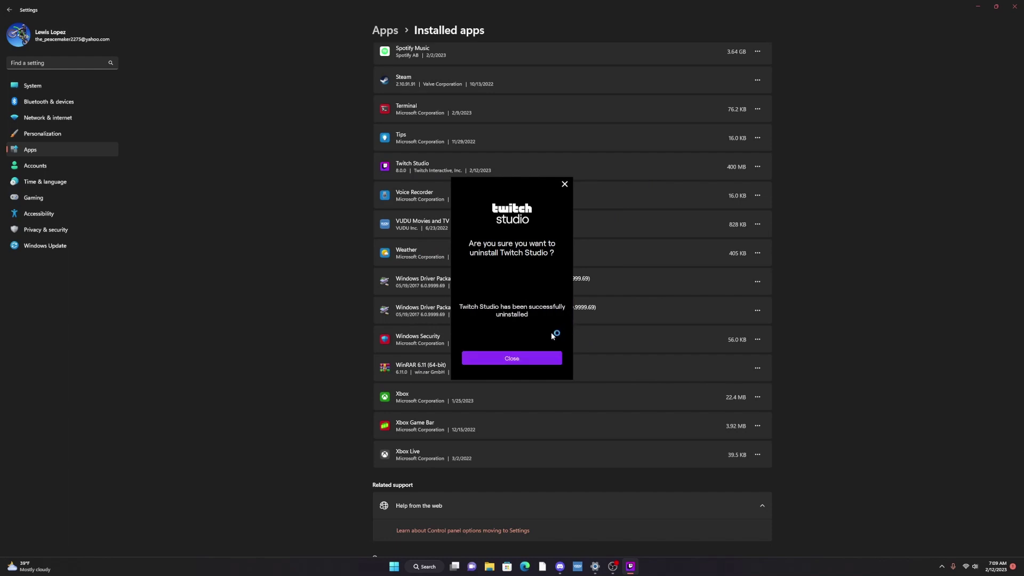
pyautogui.click(540, 359)
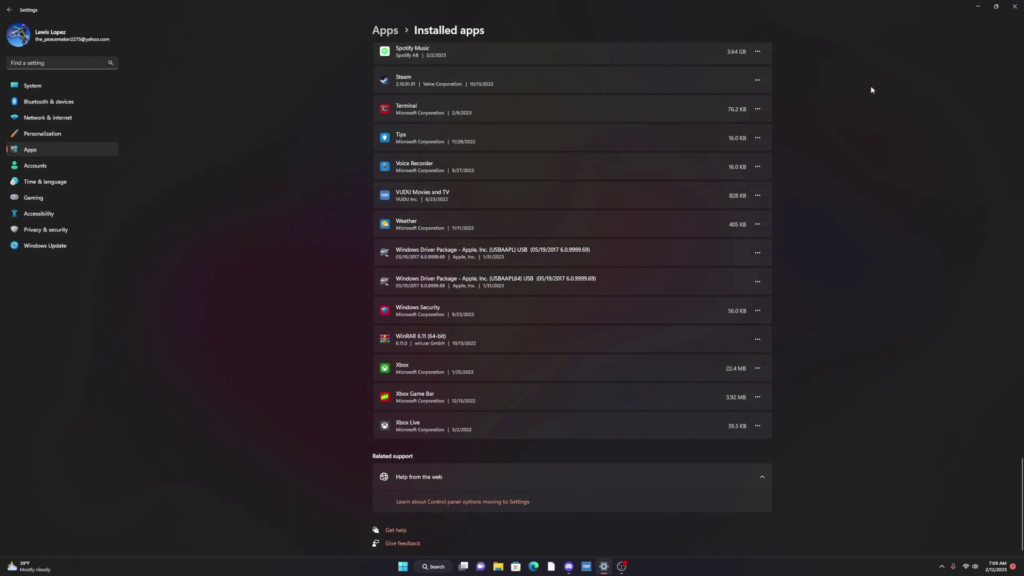
pyautogui.click(977, 8)
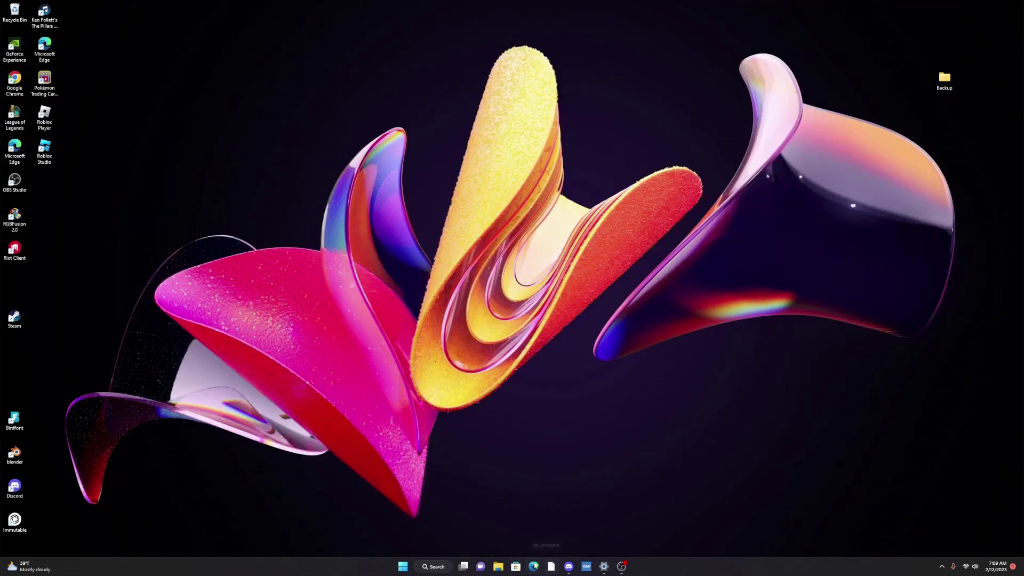
# Run TwitchStudioSetup from Downloads and start the installation
pyautogui.click(496, 566)
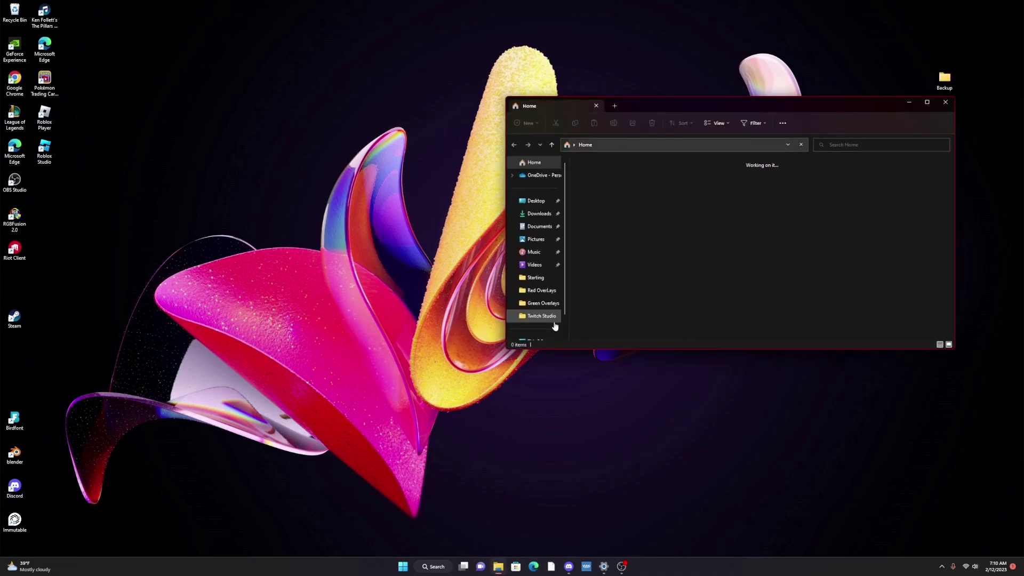
pyautogui.click(556, 214)
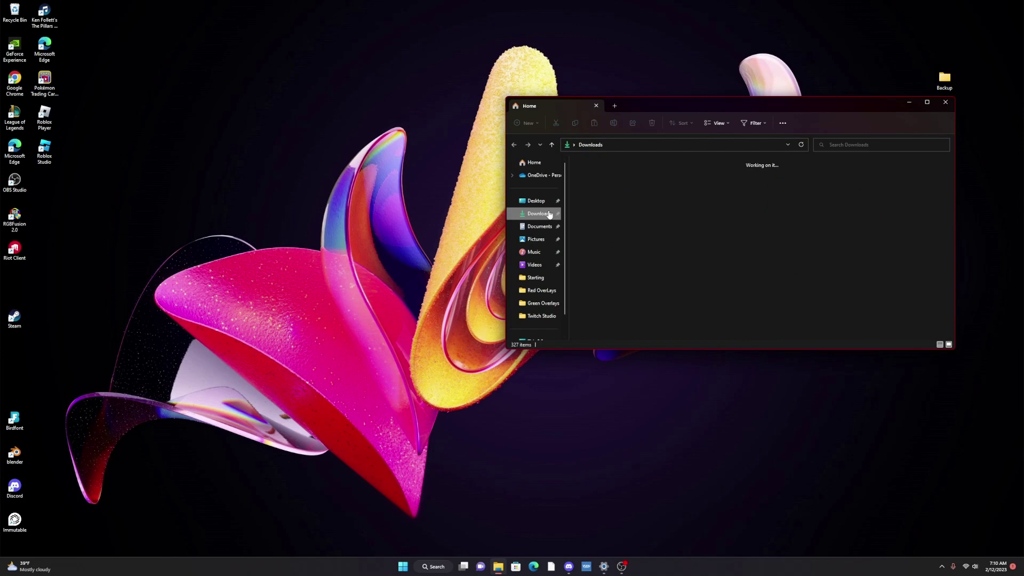
pyautogui.click(588, 196)
pyautogui.doubleClick(589, 196)
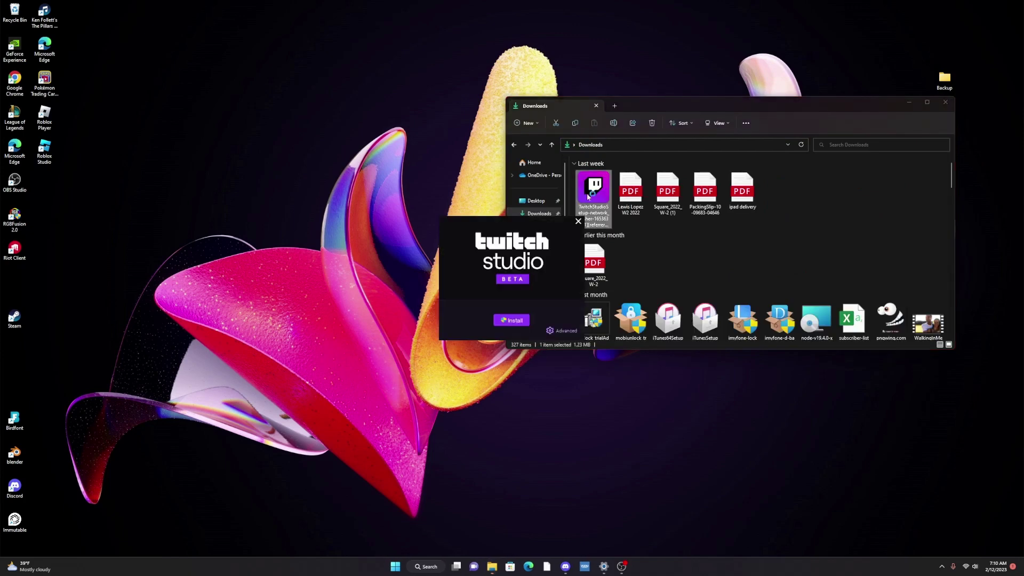
pyautogui.click(513, 321)
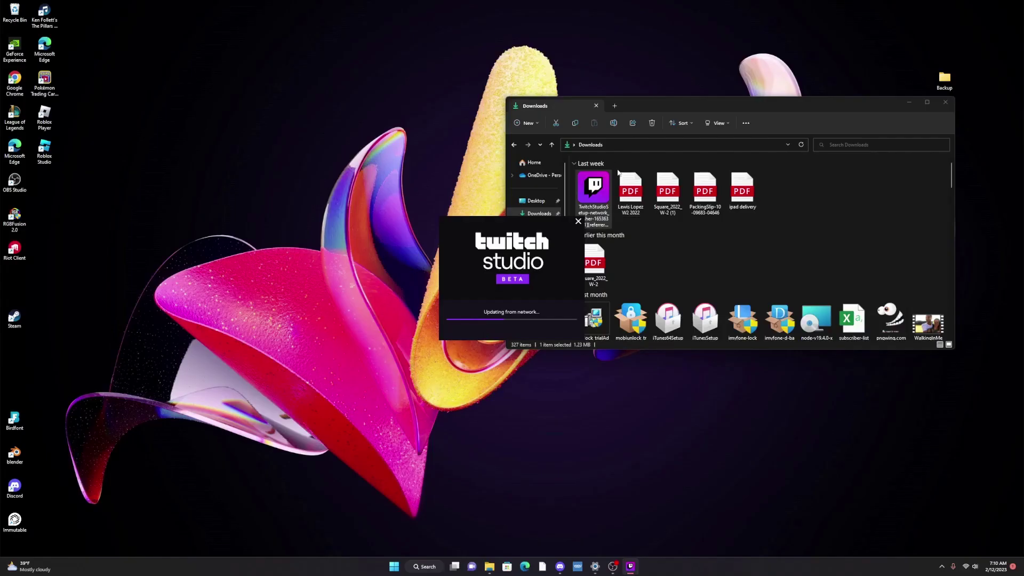
pyautogui.moveTo(684, 103); pyautogui.dragTo(226, 135)
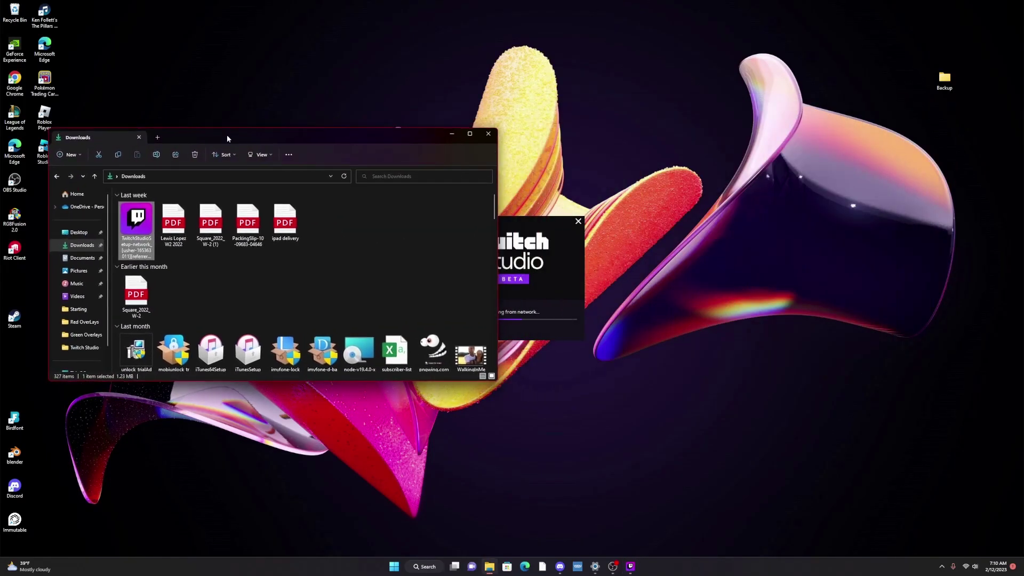
# Activate the device code and authorize Twitch Studio's access to the account
pyautogui.click(452, 133)
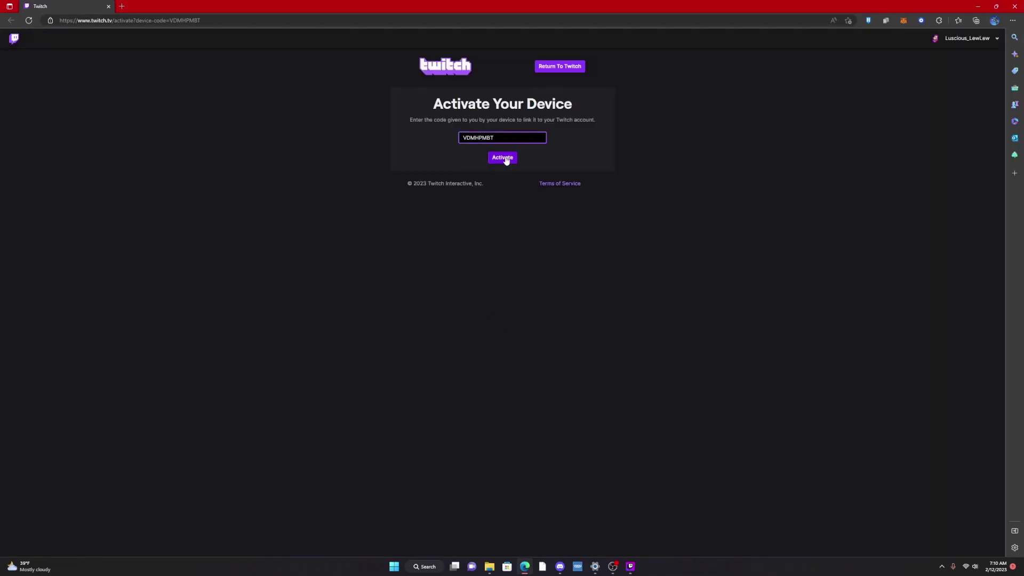
pyautogui.click(502, 157)
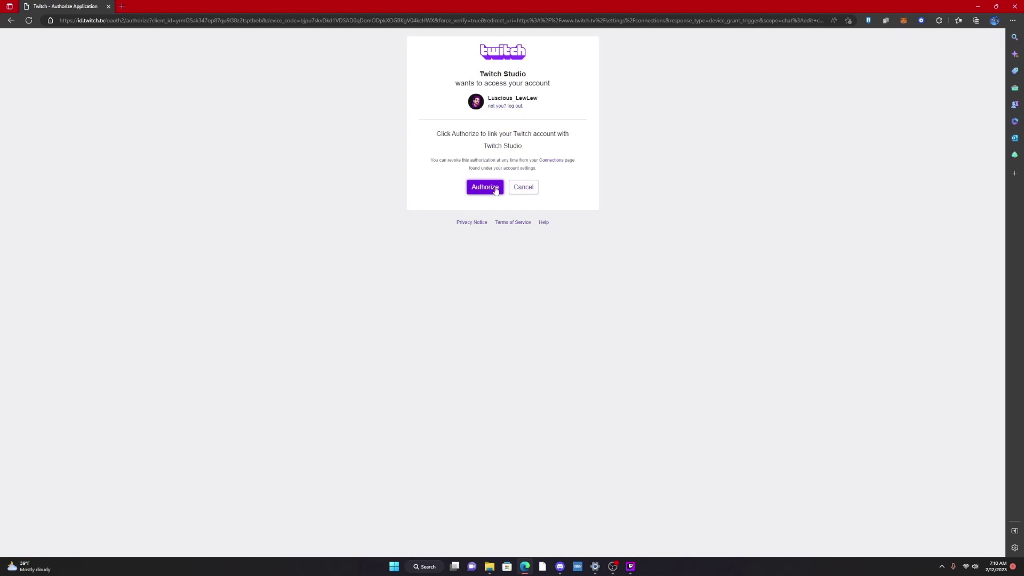
pyautogui.click(492, 188)
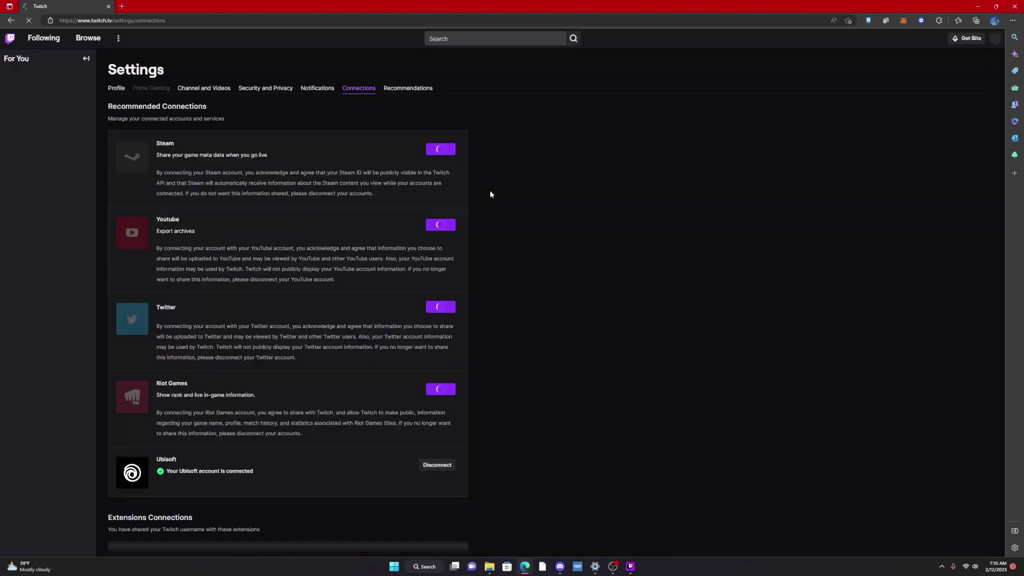
# Run first-time setup accepting the default microphone, default scenes and 720p60 quality
pyautogui.click(1019, 6)
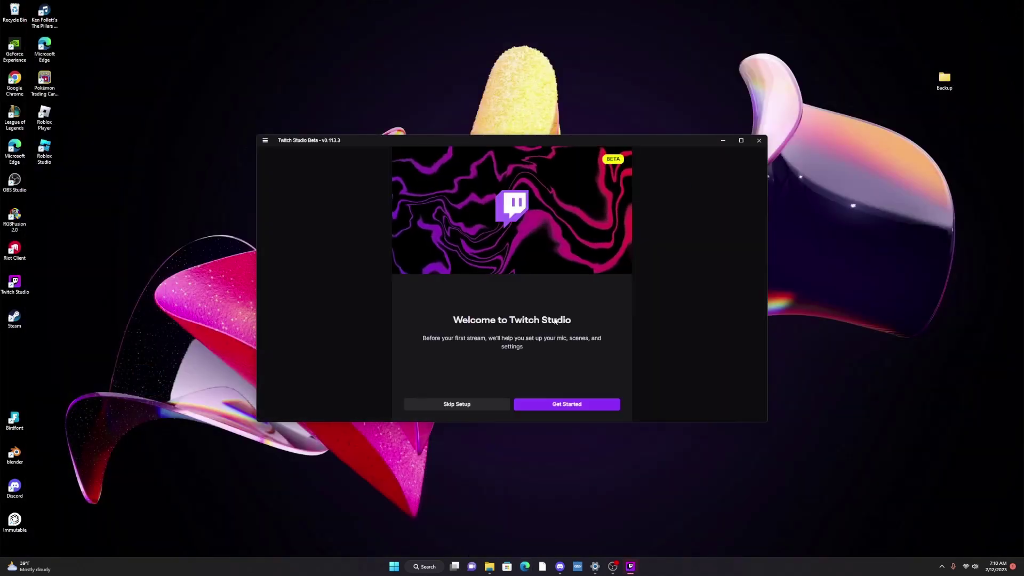
pyautogui.click(555, 409)
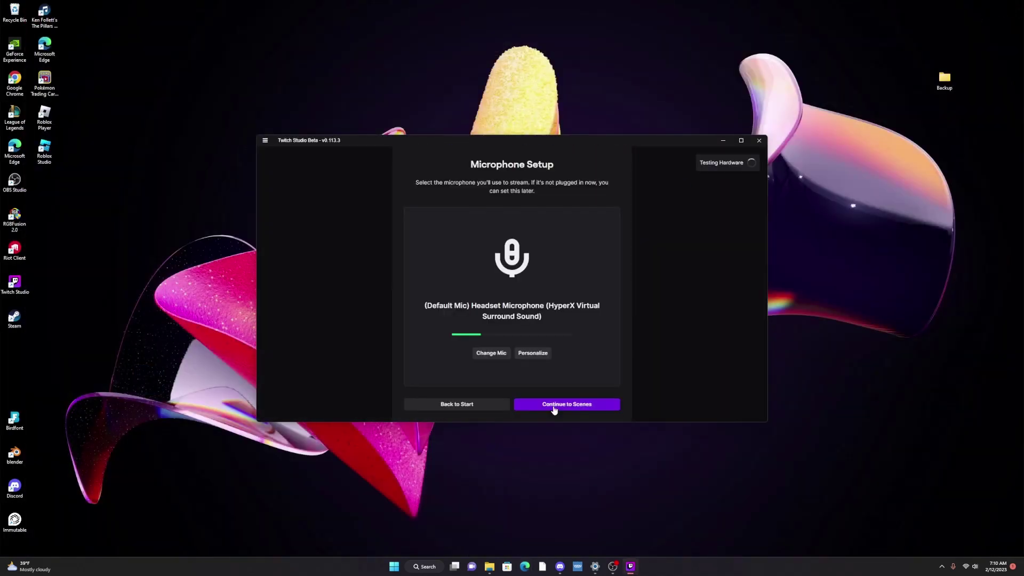
pyautogui.click(552, 406)
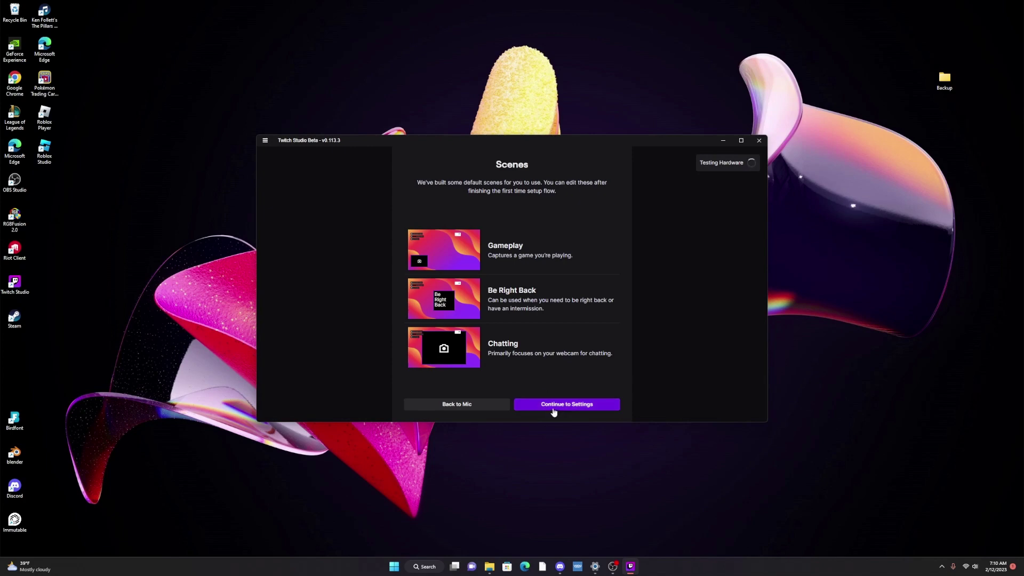
pyautogui.click(553, 409)
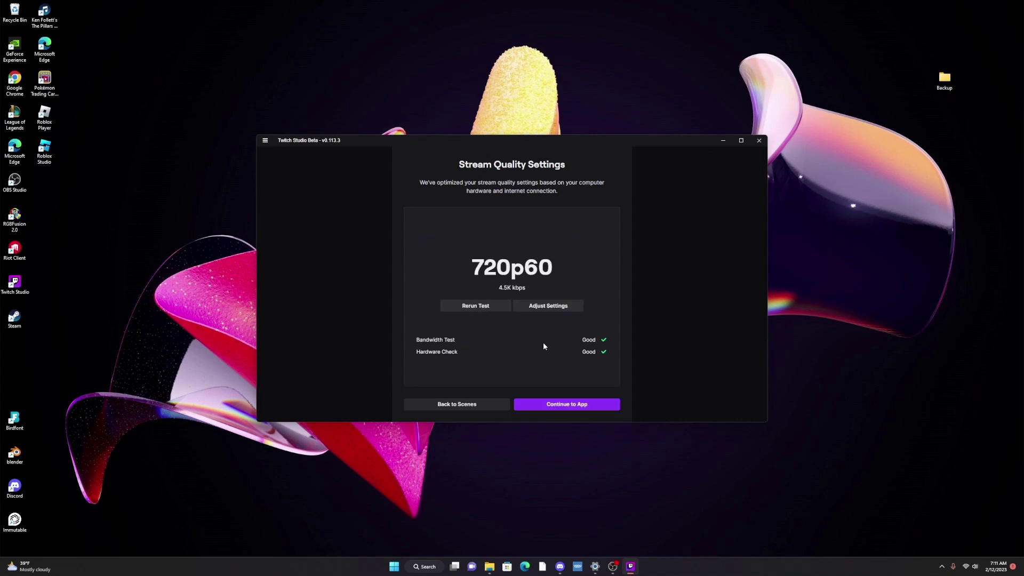
pyautogui.click(572, 405)
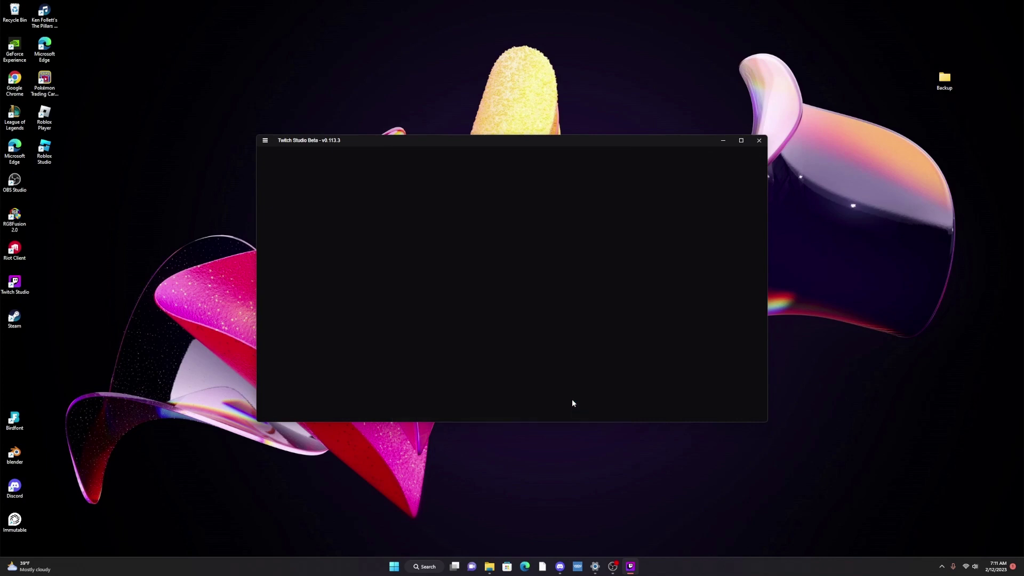
# Maximize Twitch Studio, remove the stream tag, retitle it from YAY! to WOOO!!, save, and close the summary
pyautogui.click(741, 140)
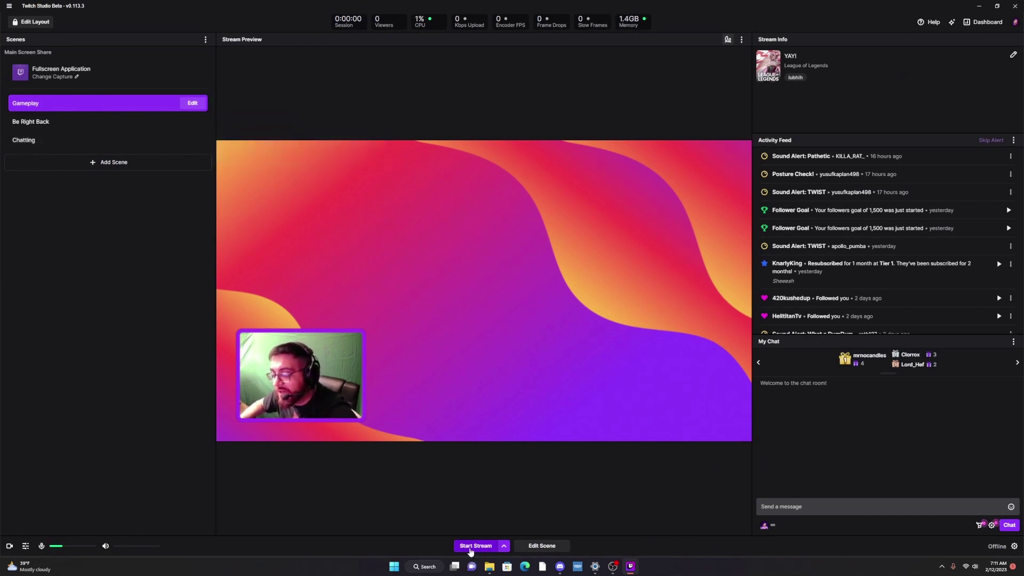
pyautogui.click(470, 545)
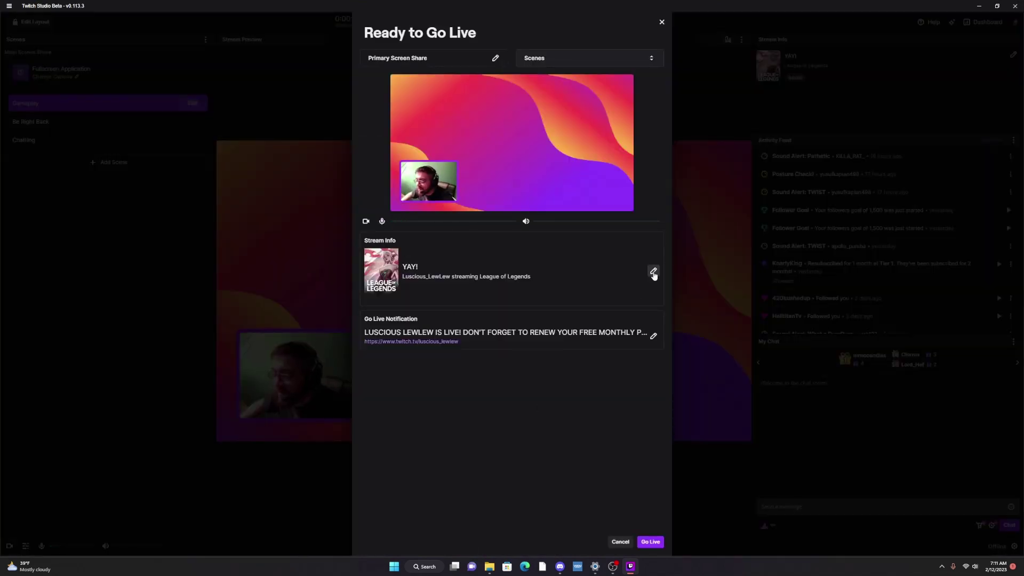
pyautogui.click(654, 271)
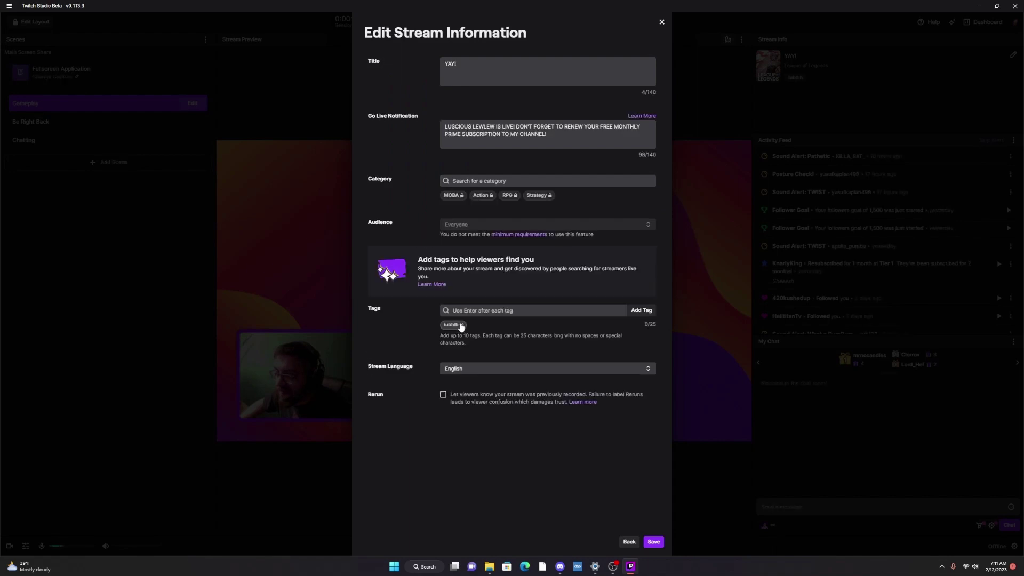
pyautogui.click(462, 325)
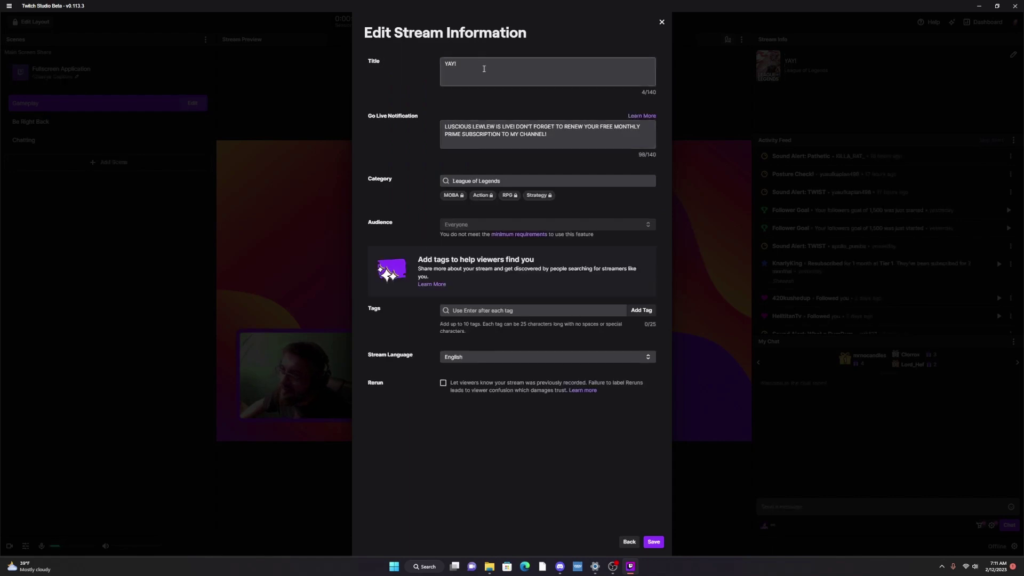
pyautogui.moveTo(462, 65); pyautogui.dragTo(439, 68)
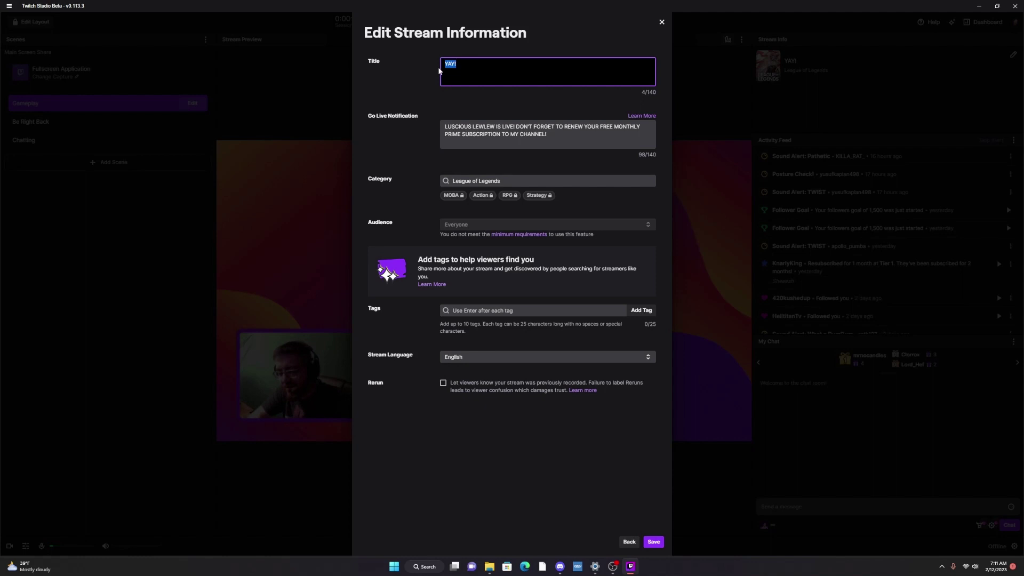
pyautogui.write('woo')
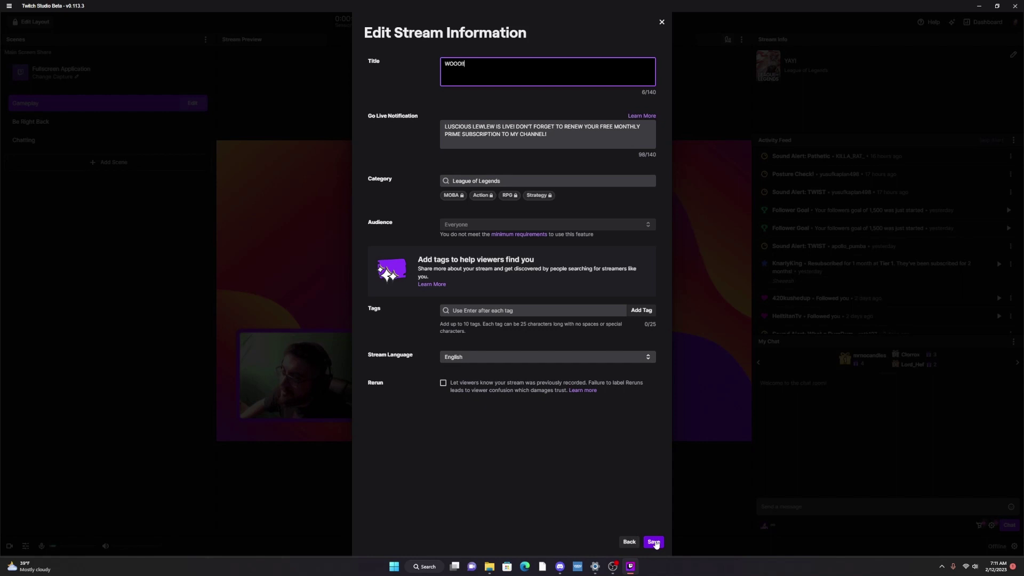
pyautogui.click(655, 542)
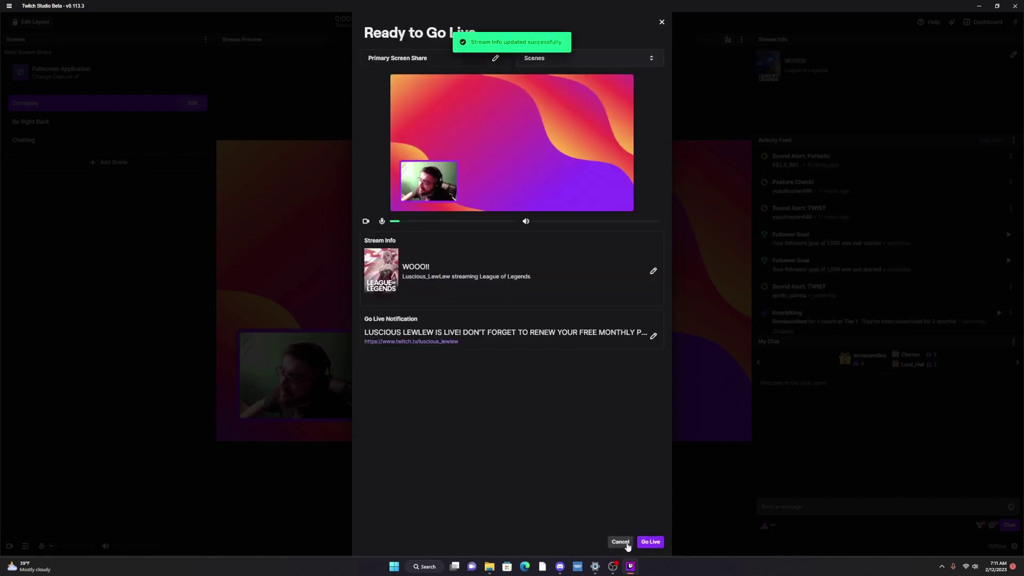
pyautogui.click(662, 22)
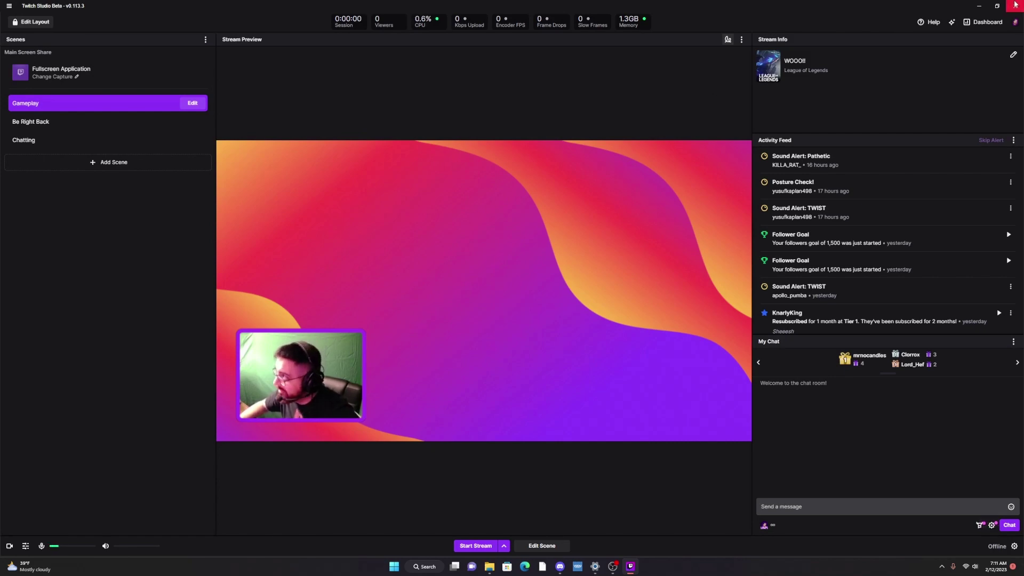
# Close Twitch Studio and open AppData > Roaming > Twitch Studio in File Explorer
pyautogui.click(1016, 5)
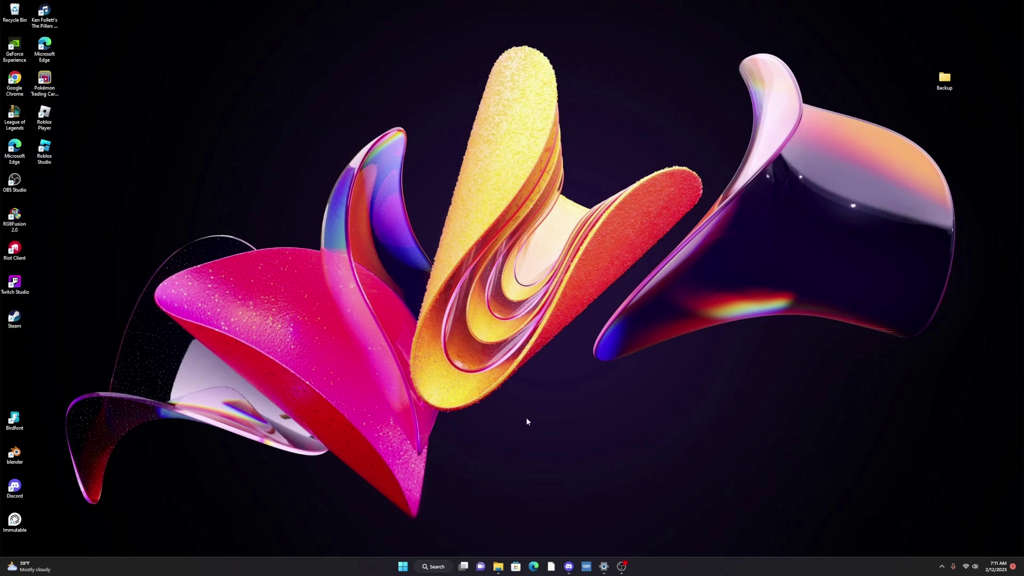
pyautogui.click(499, 567)
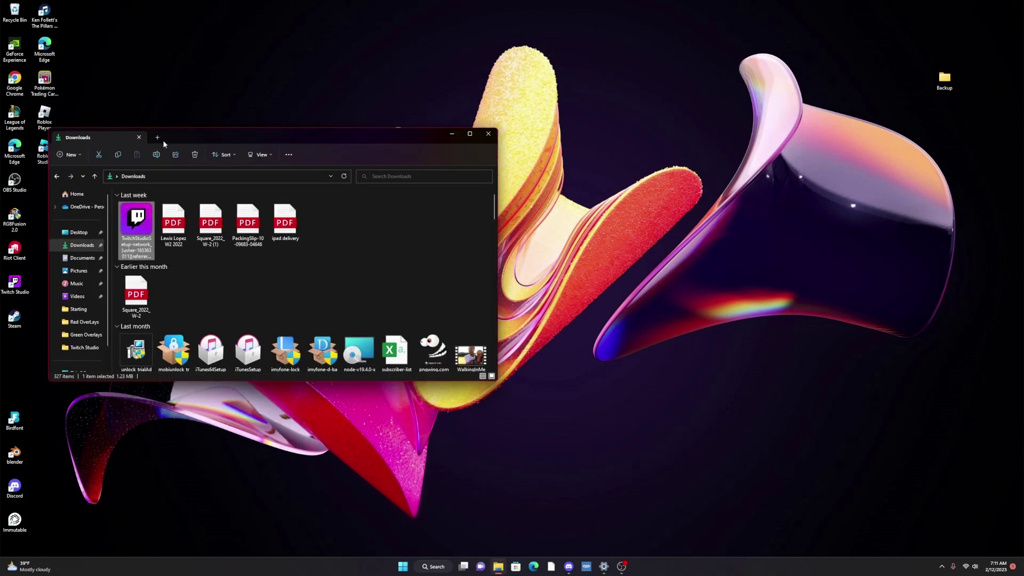
pyautogui.click(330, 177)
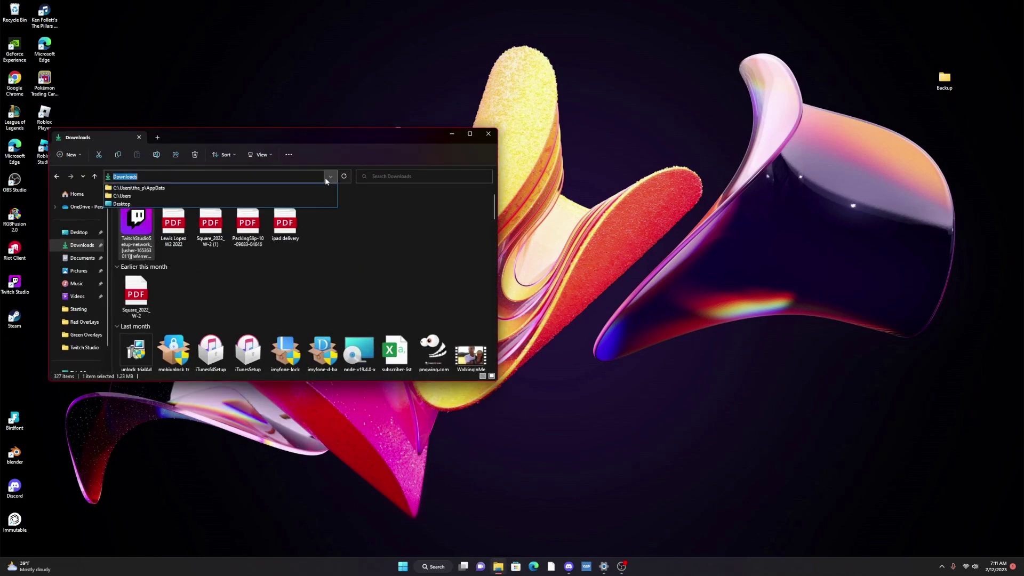
pyautogui.click(223, 190)
pyautogui.click(267, 176)
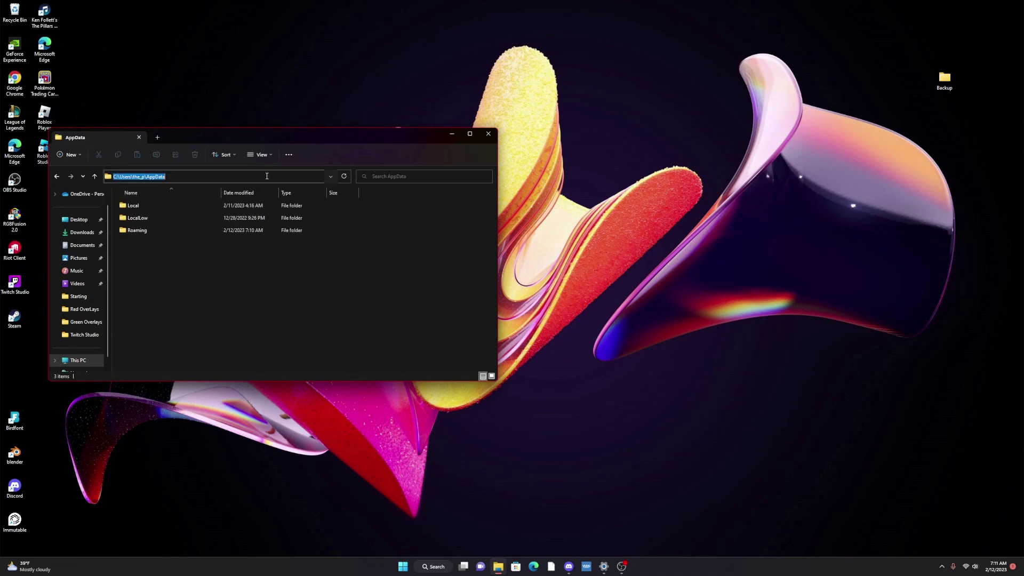
pyautogui.doubleClick(164, 230)
pyautogui.scroll(-6, 172, 268)
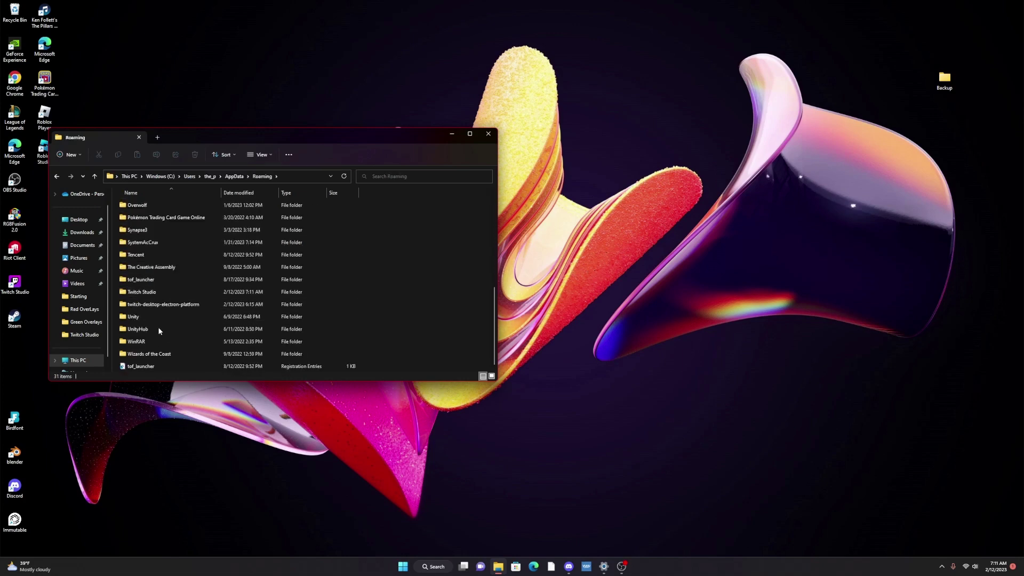
pyautogui.doubleClick(142, 292)
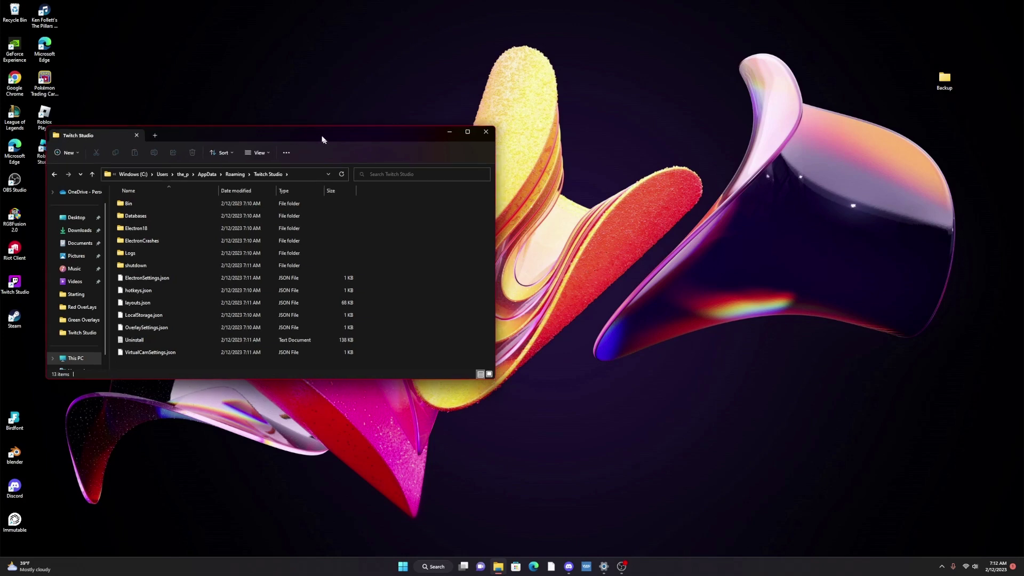
pyautogui.moveTo(310, 140); pyautogui.dragTo(290, 102)
# Open Desktop Backup > Twitch Studio > Twitch Studio in a second window
pyautogui.doubleClick(945, 79)
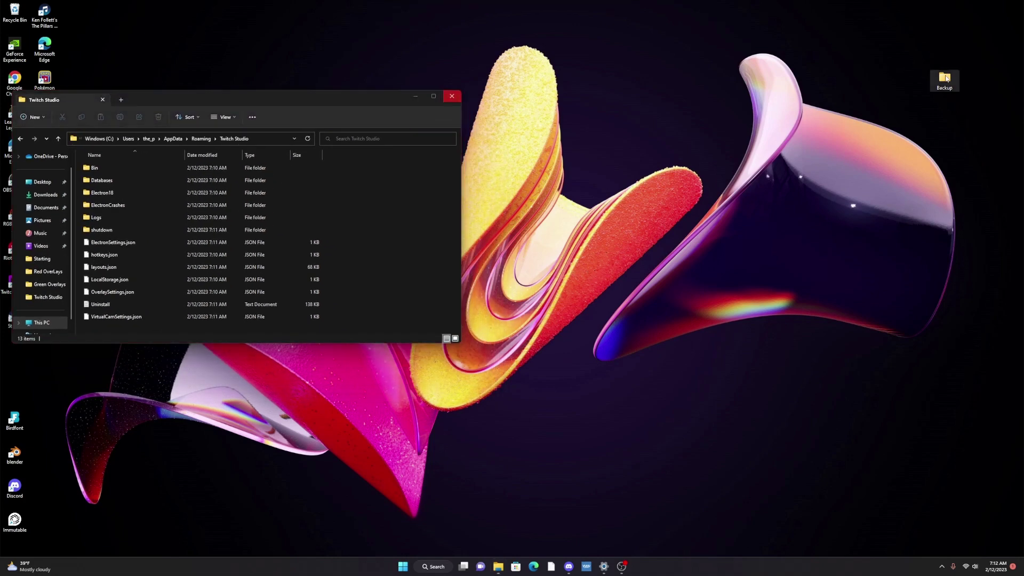
pyautogui.doubleClick(619, 174)
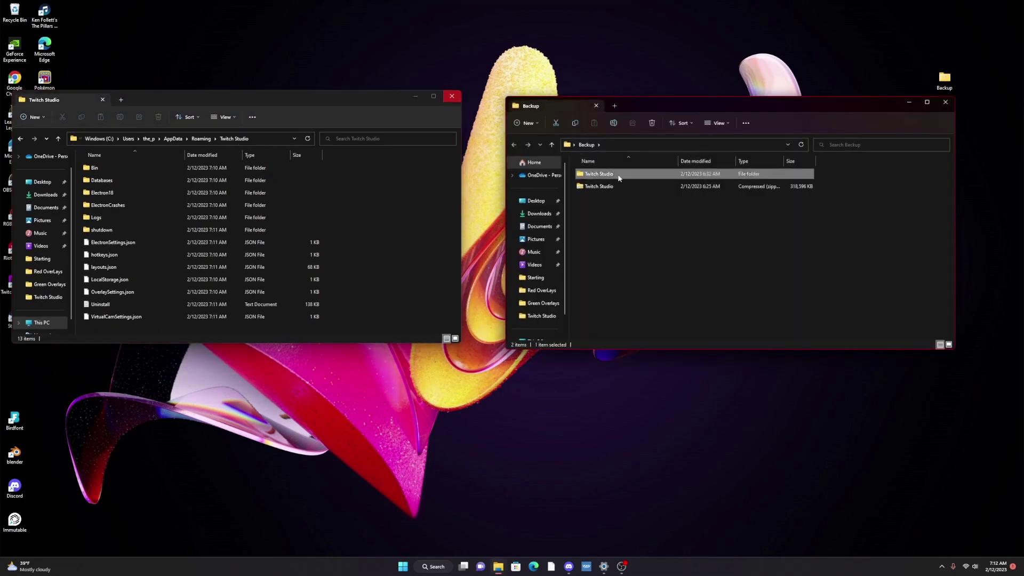
pyautogui.doubleClick(617, 174)
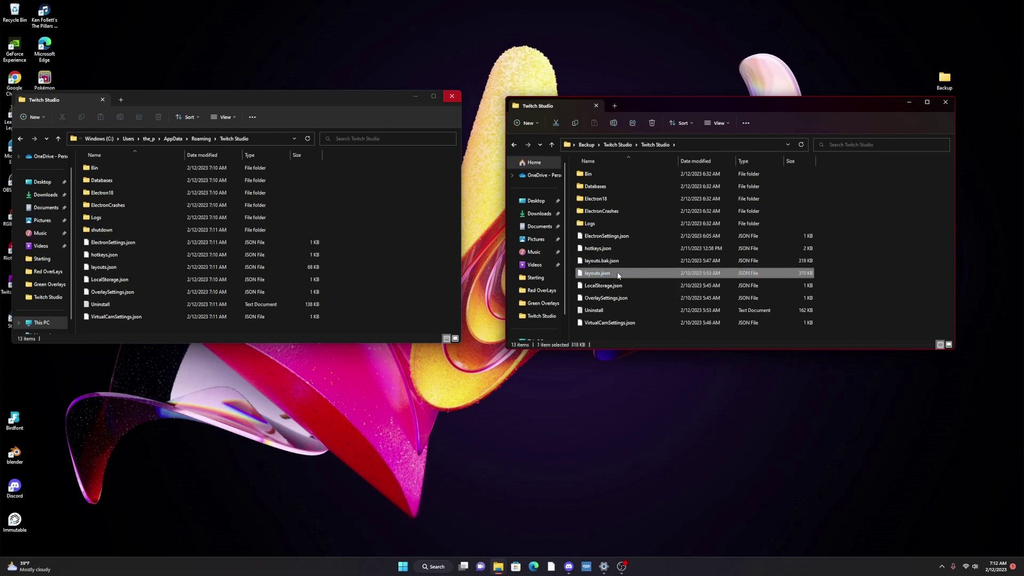
# Copy the backup layouts.json into the AppData Twitch Studio folder, replacing the existing file, then close that window
pyautogui.rightClick(627, 273)
pyautogui.click(611, 274)
pyautogui.moveTo(637, 274); pyautogui.dragTo(394, 254)
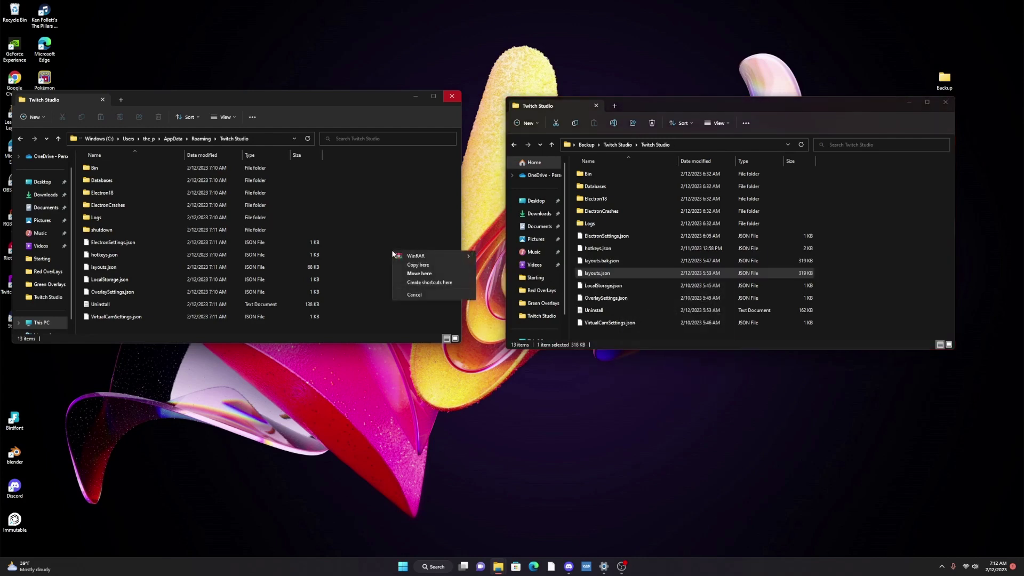
pyautogui.click(410, 266)
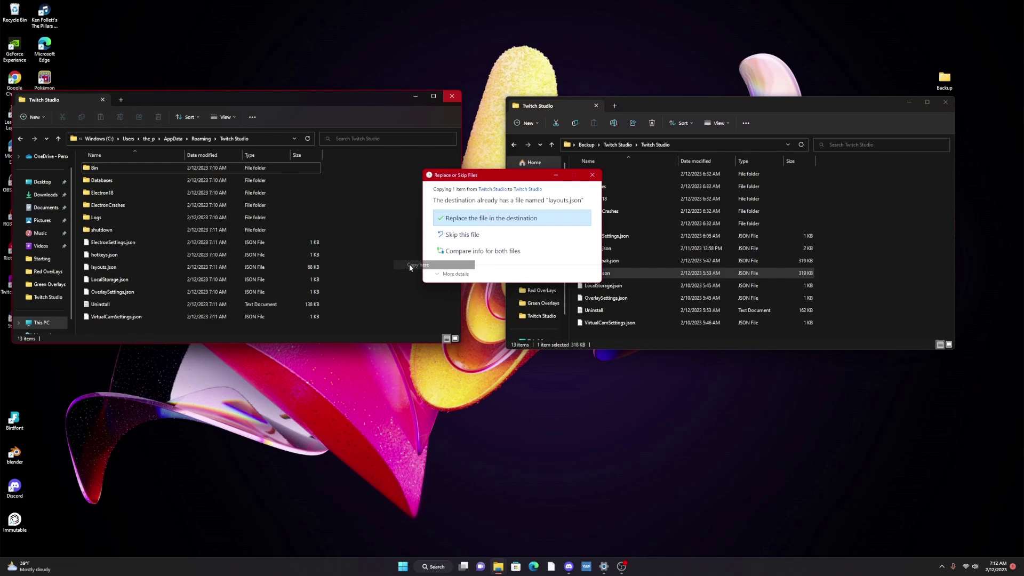
pyautogui.click(464, 221)
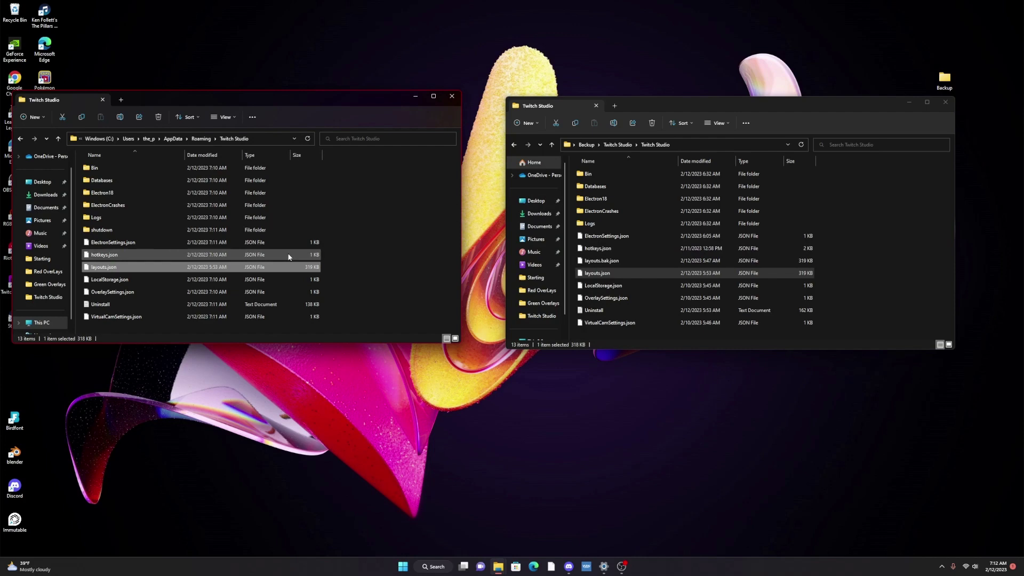
pyautogui.click(451, 98)
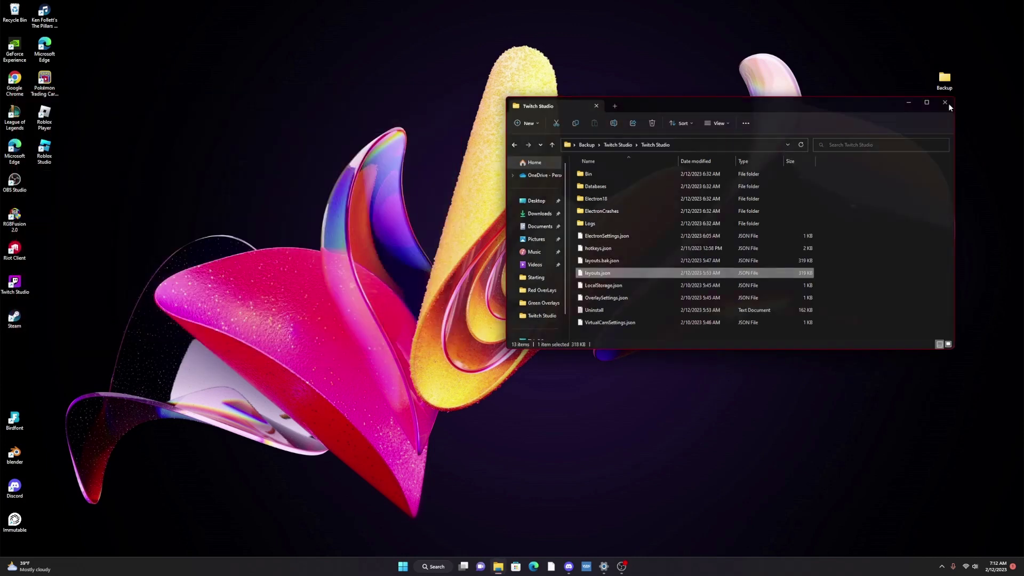
# Close the backup folder window and reload Twitch Studio from its loading-error page
pyautogui.click(946, 102)
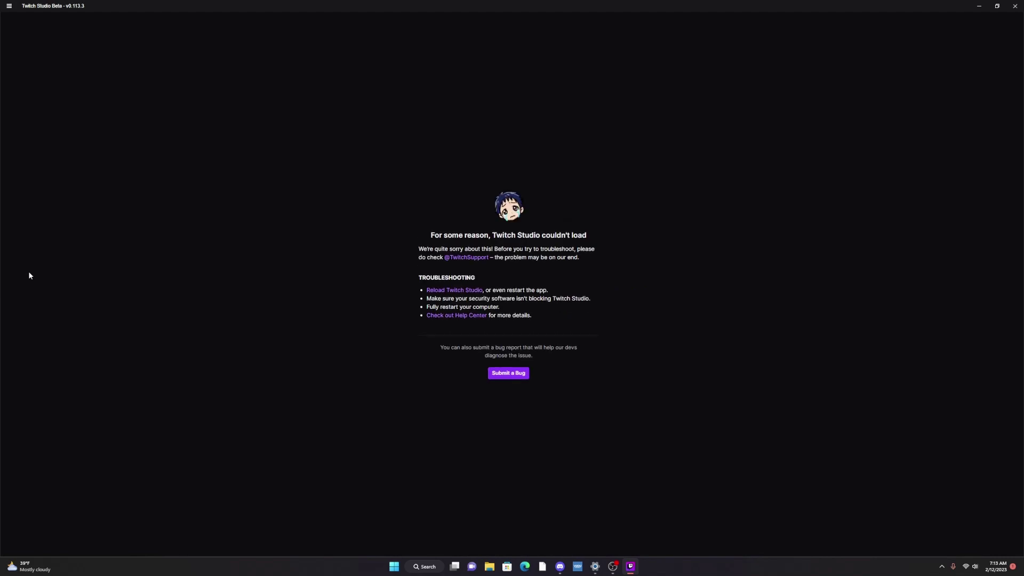
pyautogui.click(446, 292)
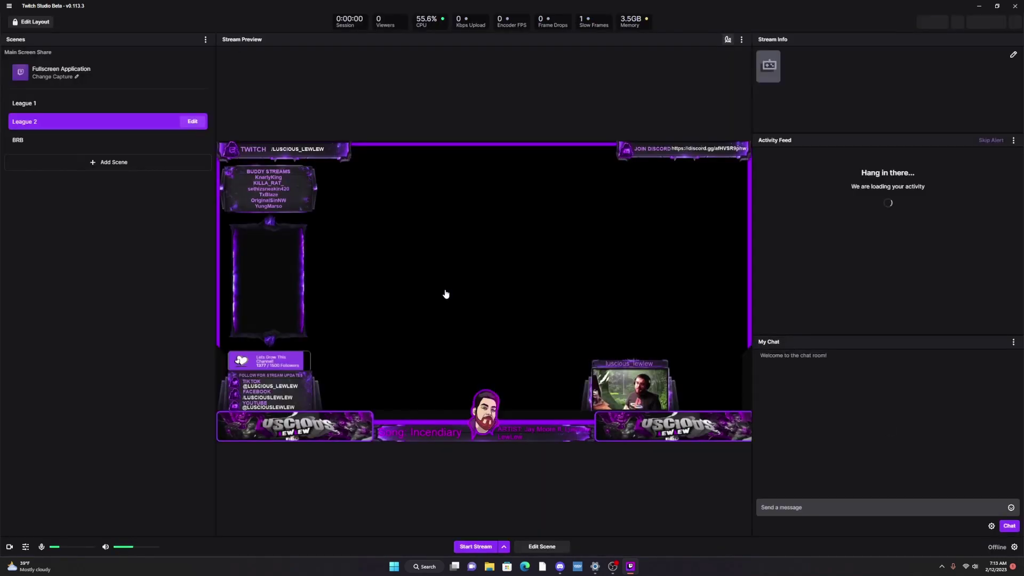
# Set the League 1 scene's Music layer audio output to Output Only and save the scene
pyautogui.click(105, 102)
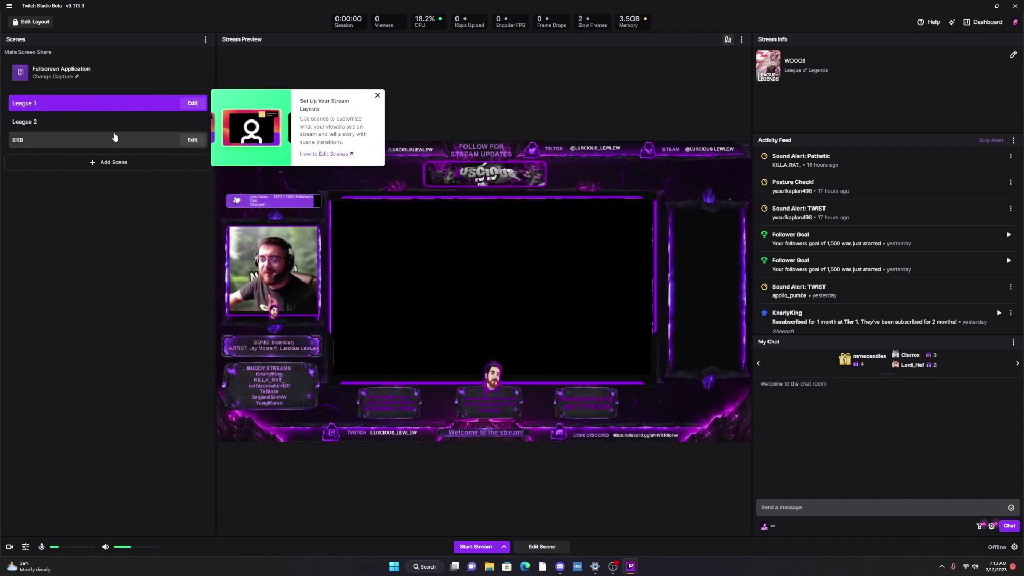
pyautogui.click(191, 103)
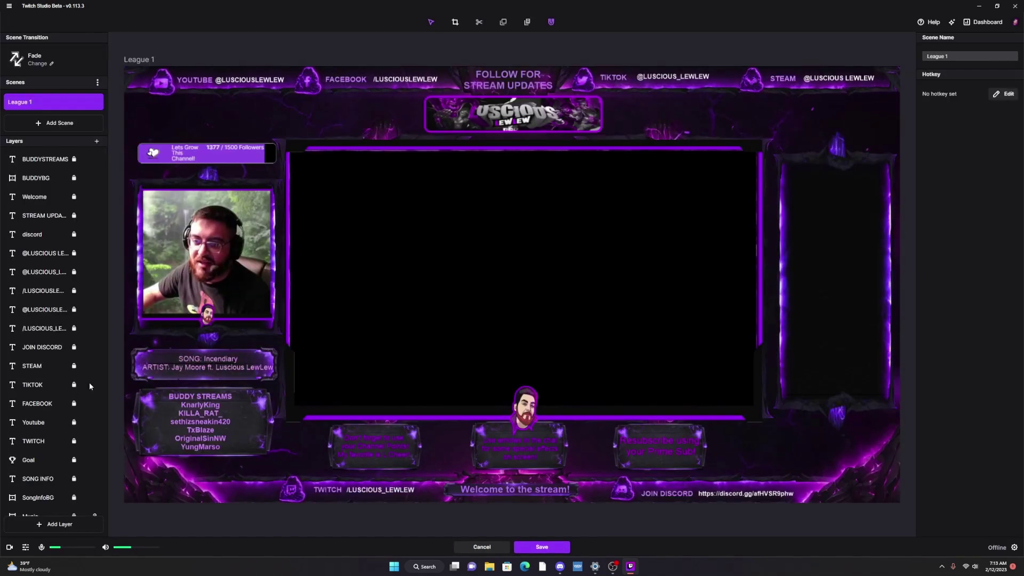
pyautogui.scroll(-2, 69, 384)
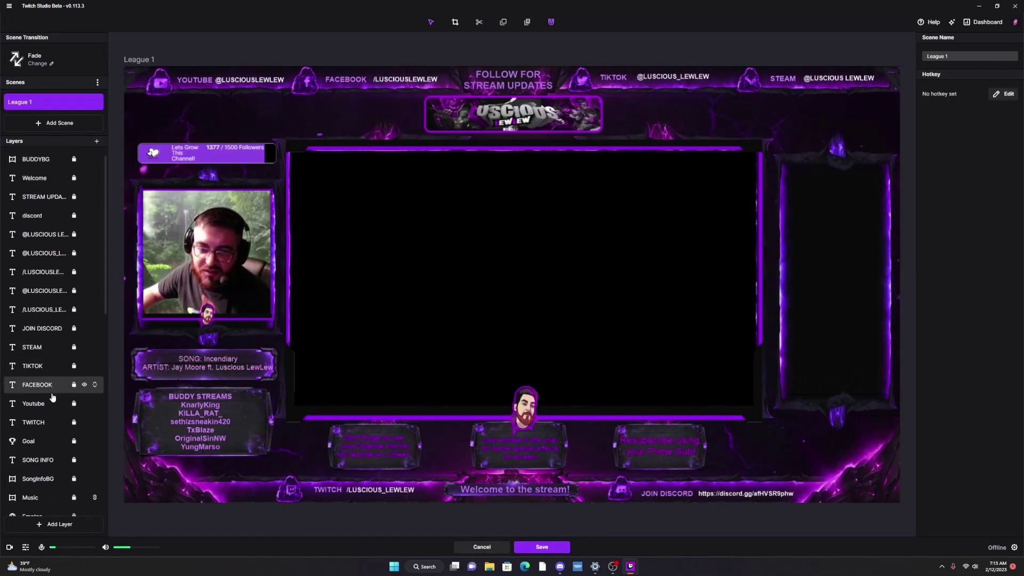
pyautogui.scroll(-1, 50, 391)
pyautogui.click(48, 436)
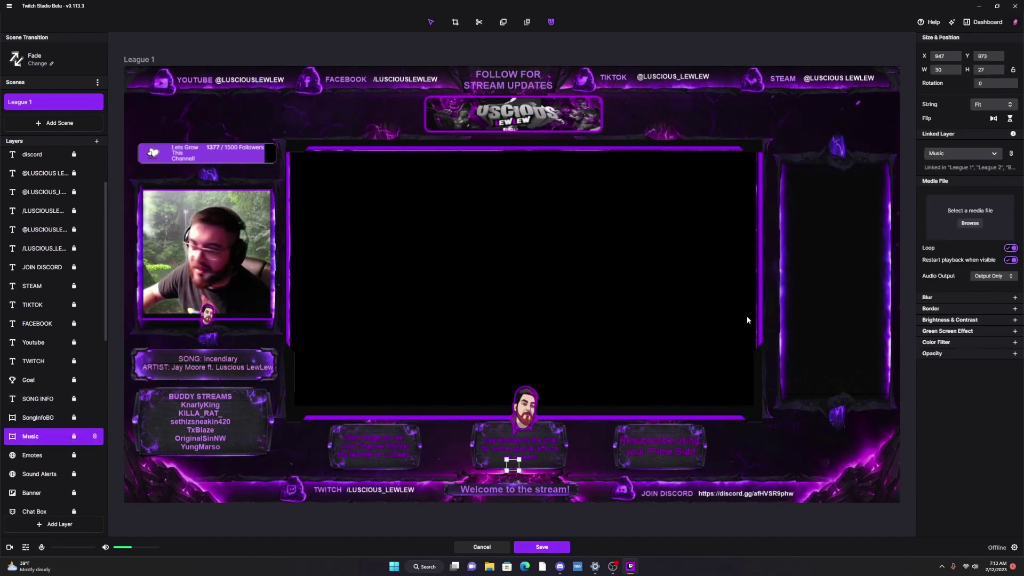
pyautogui.click(988, 264)
pyautogui.click(990, 273)
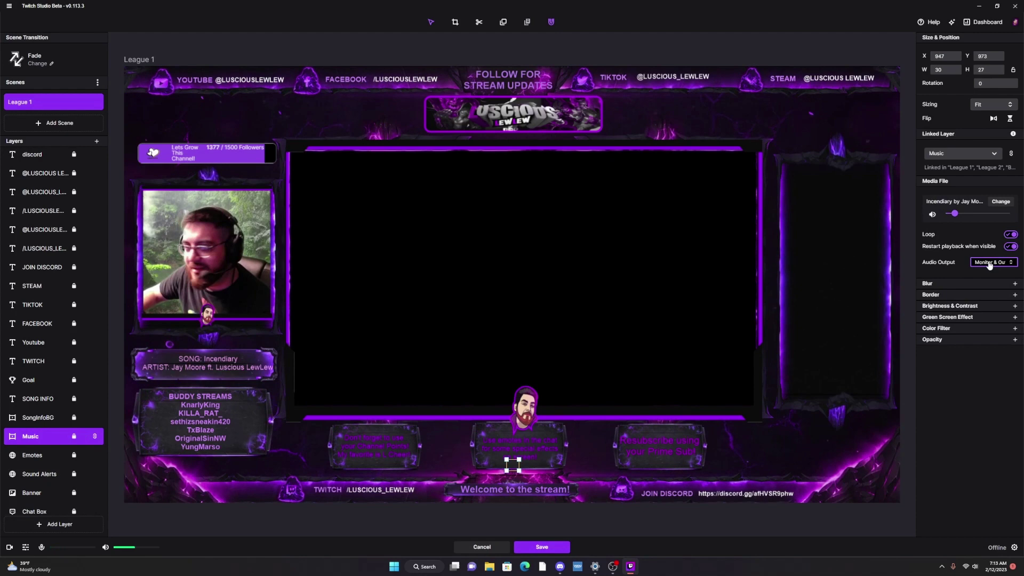
pyautogui.click(990, 264)
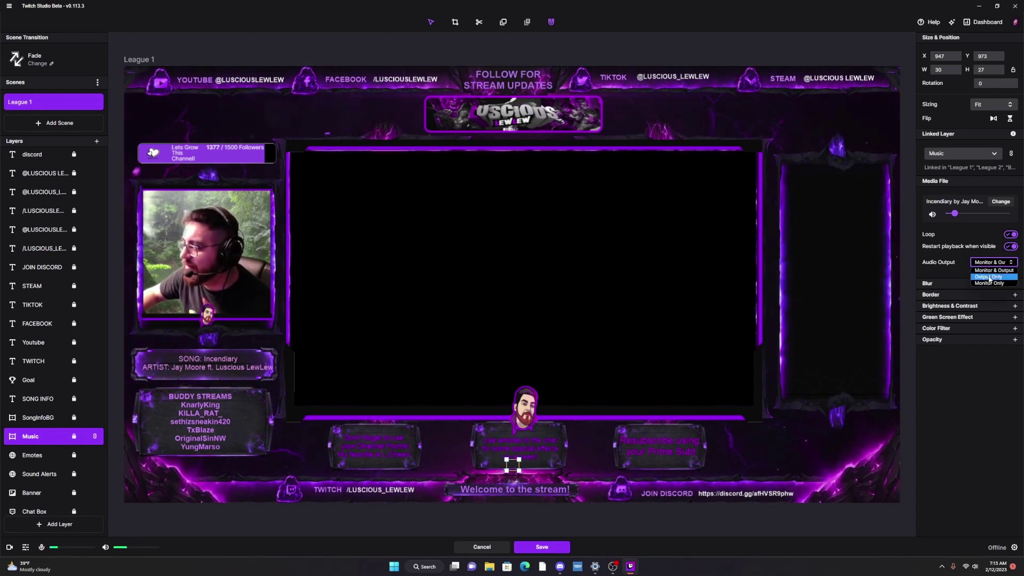
pyautogui.click(990, 277)
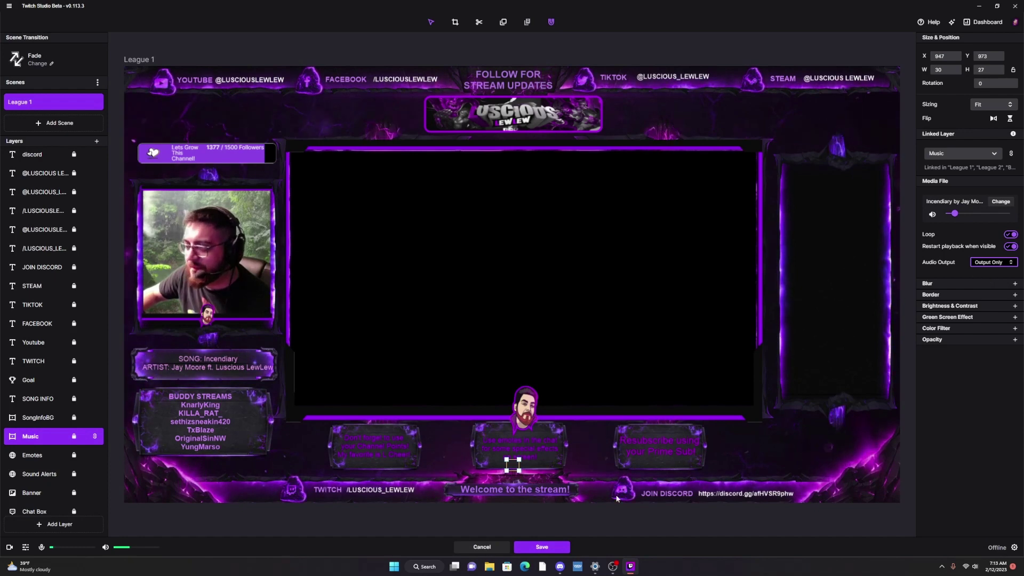
pyautogui.click(548, 550)
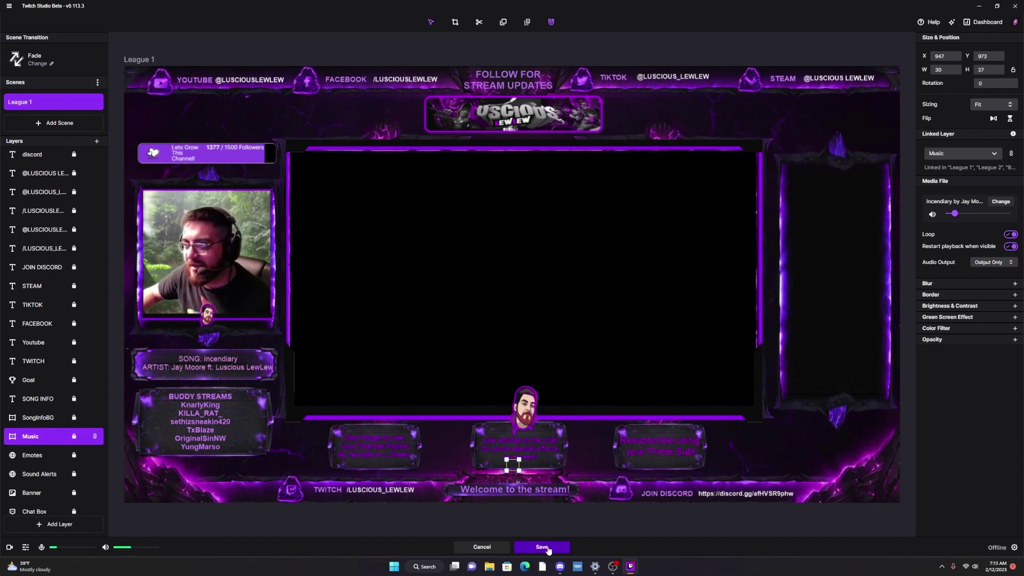